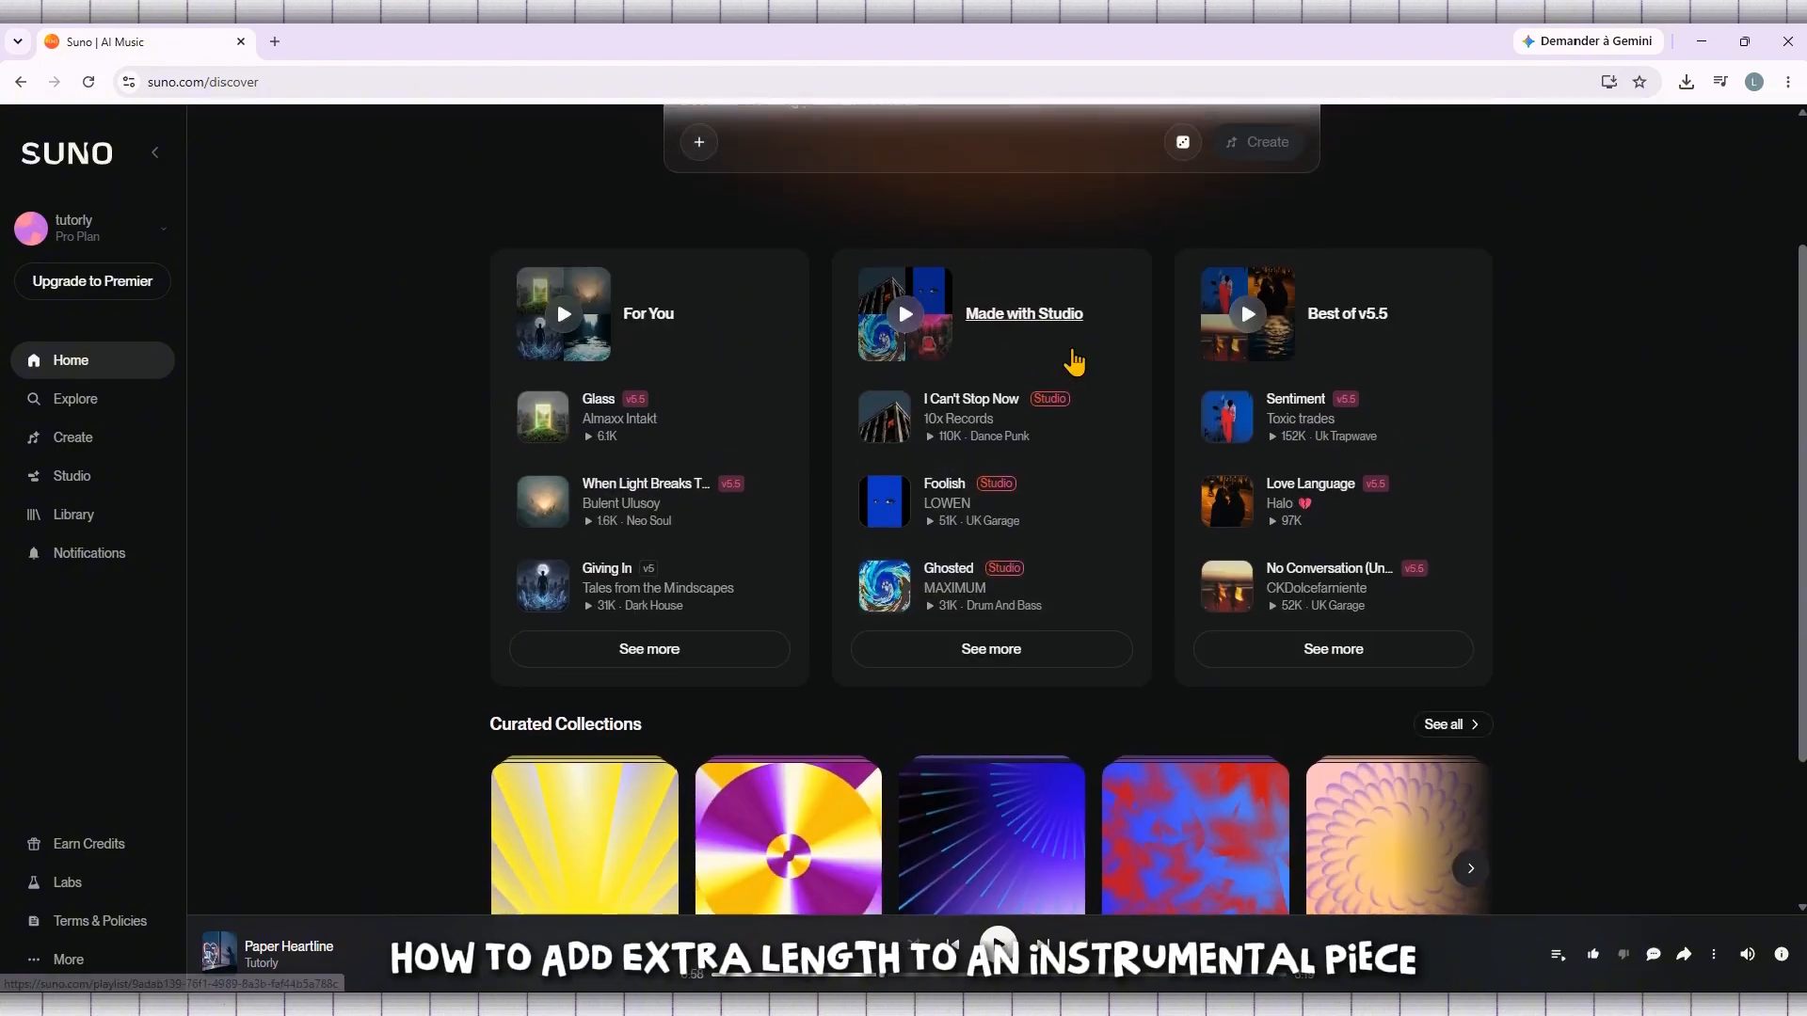
Browse the Explore page and the complete Best Of genre playlists, and return to the home page.
{"action": "left_click", "coordinate": [91, 415]}
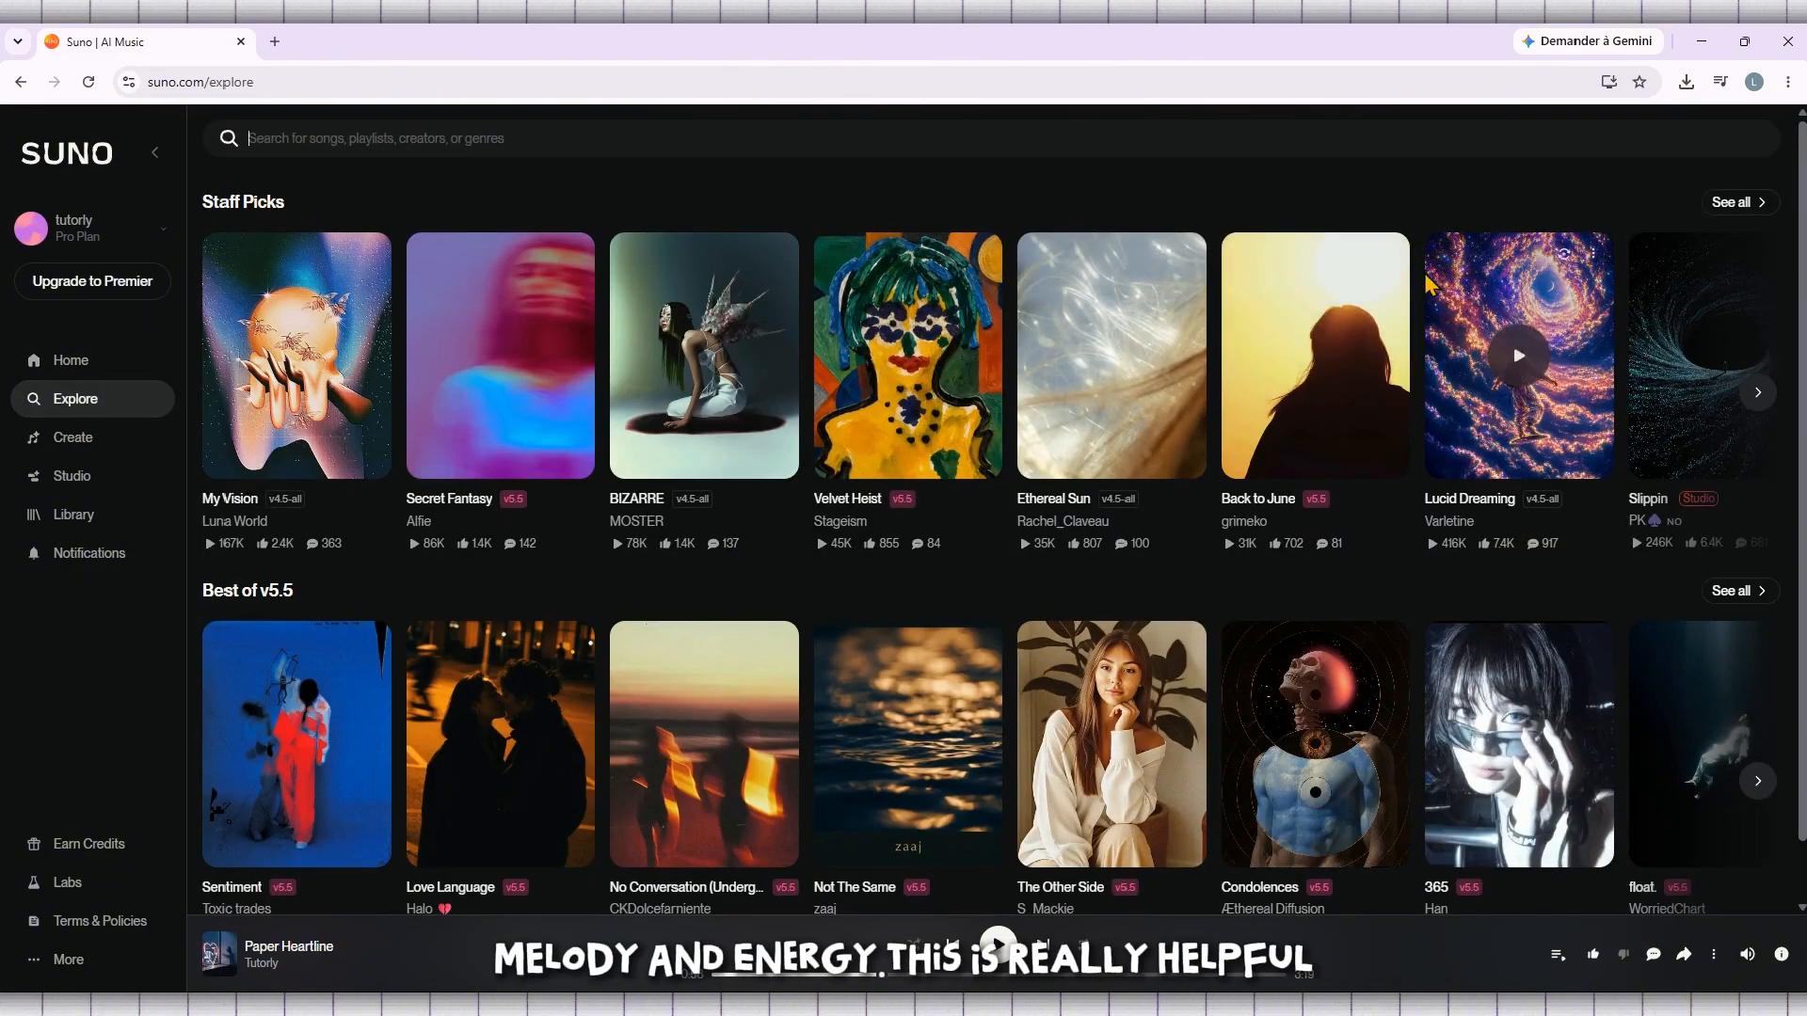
{"action": "scroll", "coordinate": [1590, 330], "scroll_direction": "down", "scroll_amount": 1}
{"action": "scroll", "coordinate": [1593, 257], "scroll_direction": "down", "scroll_amount": 1}
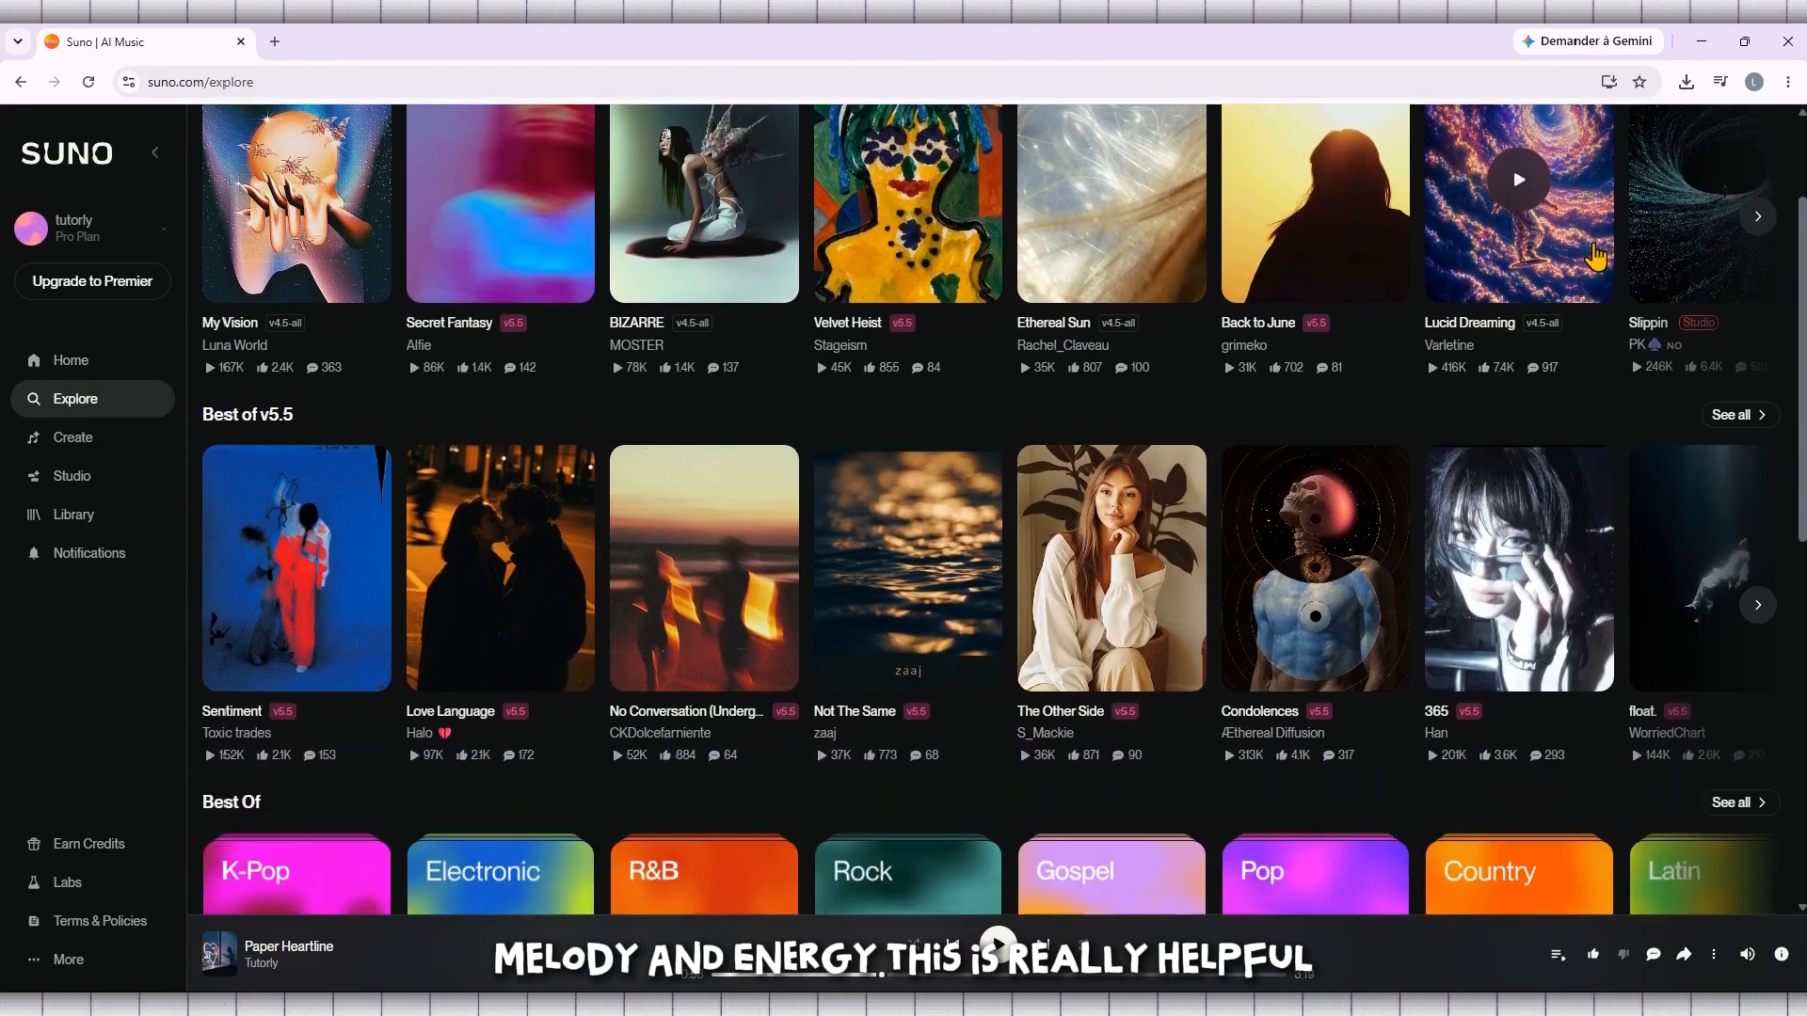
{"action": "scroll", "coordinate": [1595, 256], "scroll_direction": "down", "scroll_amount": 4}
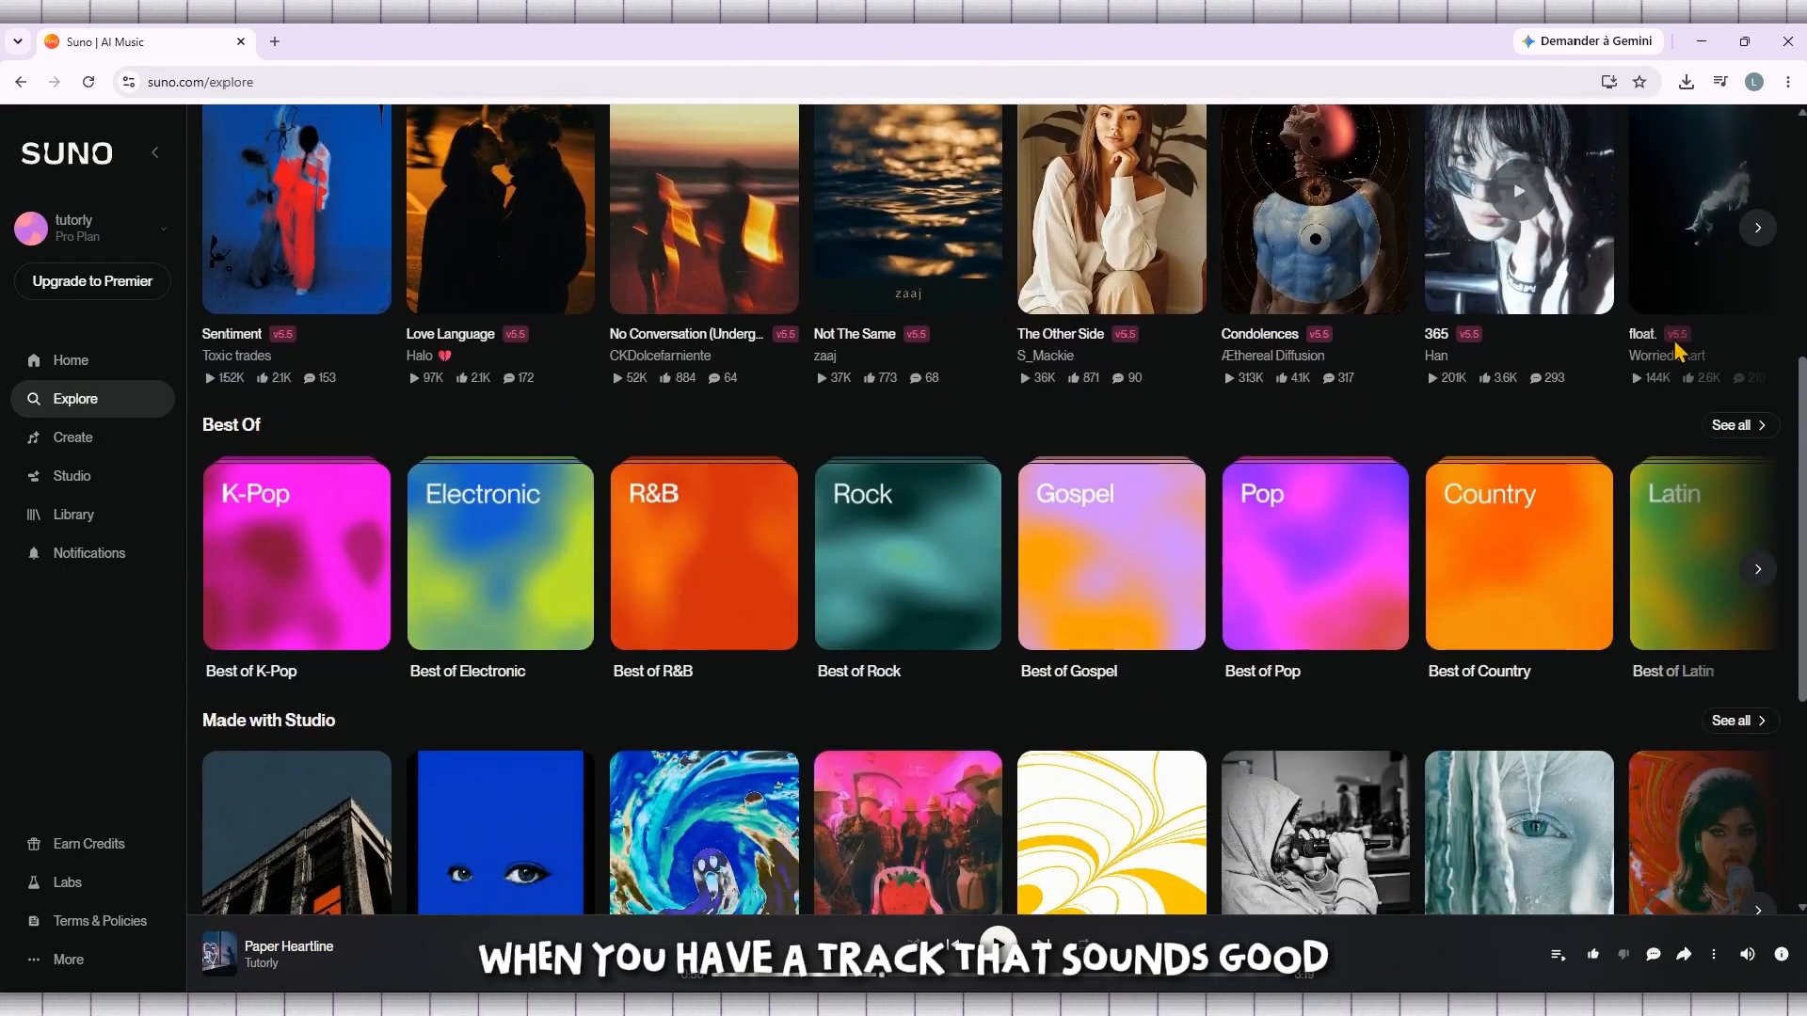
{"action": "left_click", "coordinate": [1746, 426]}
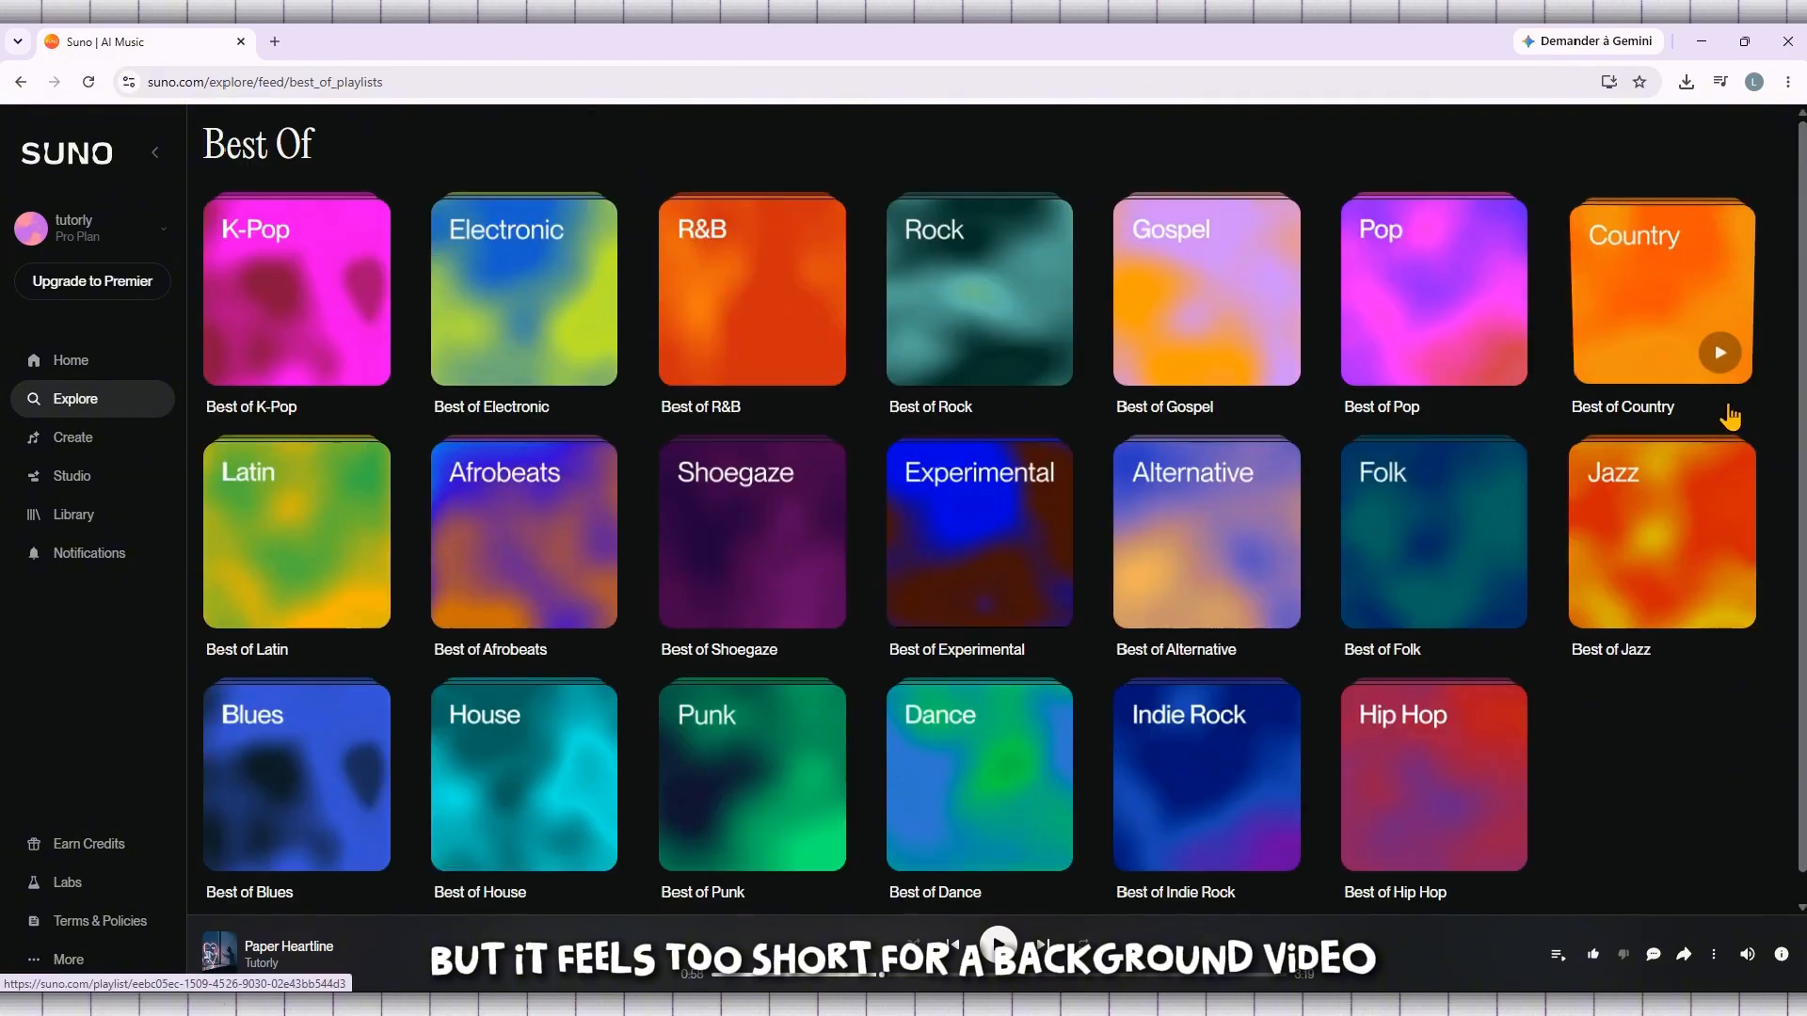
{"action": "scroll", "coordinate": [1534, 323], "scroll_direction": "down", "scroll_amount": 3}
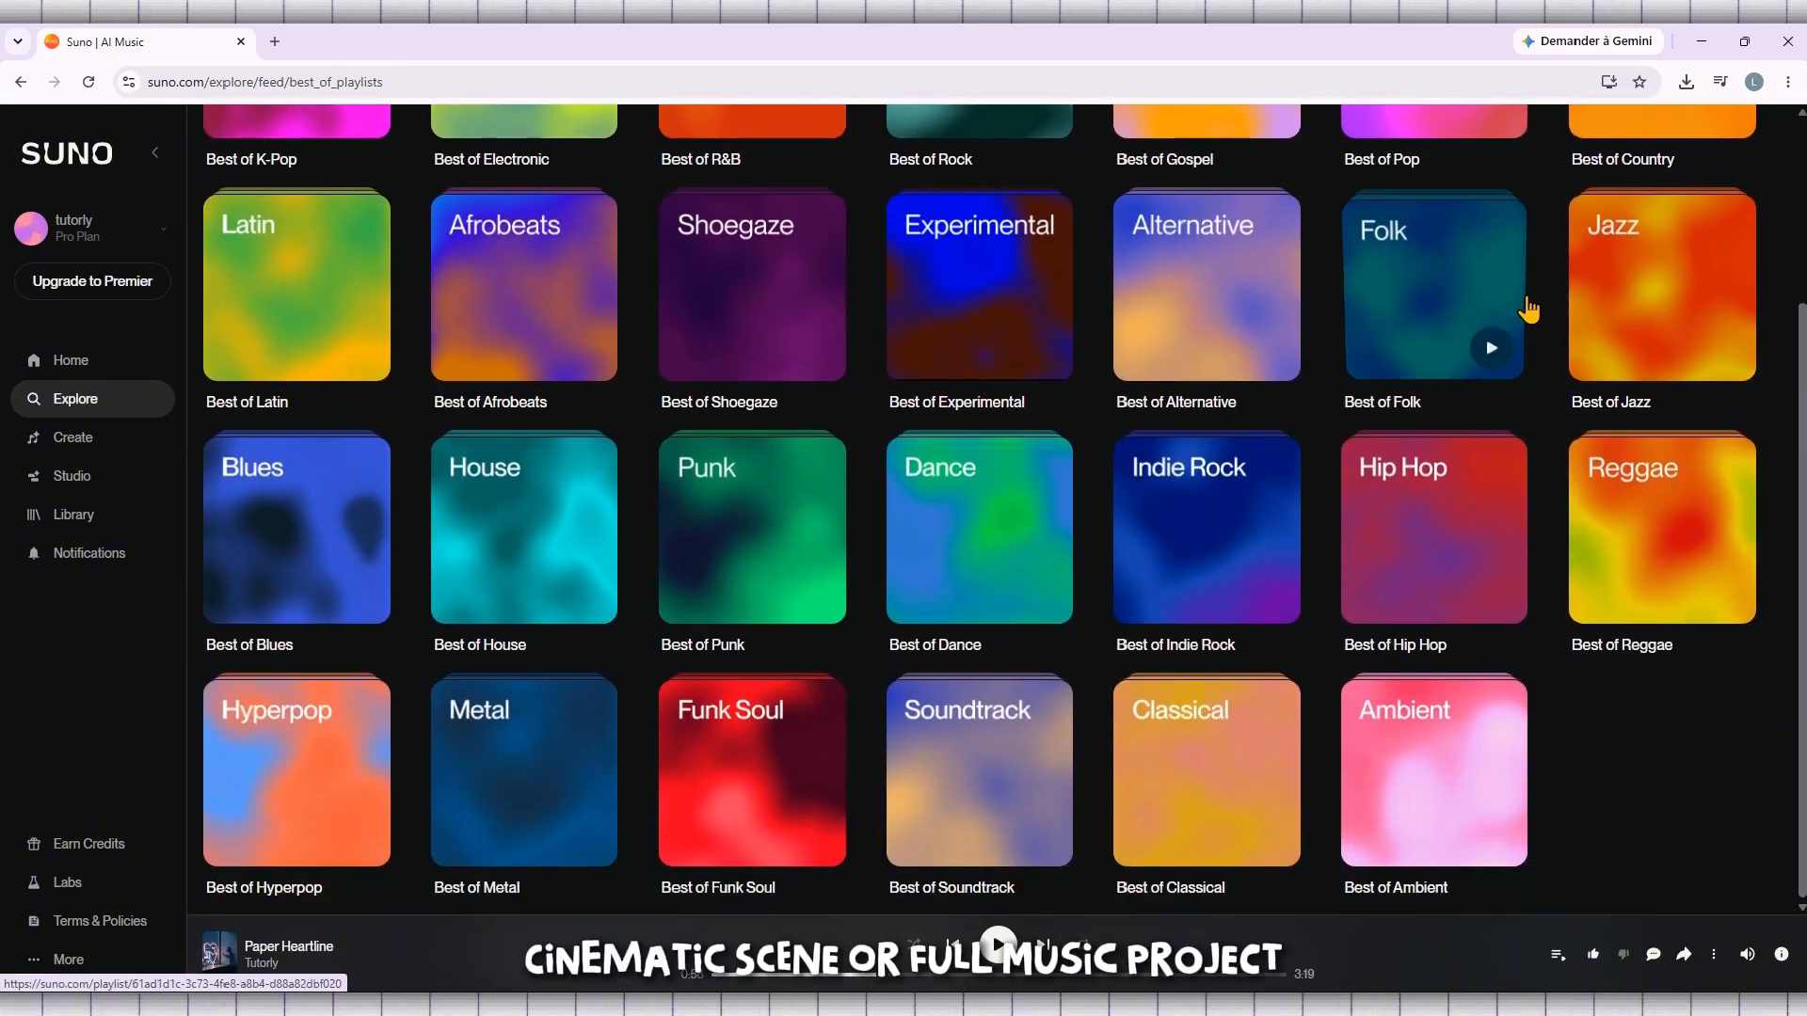
{"action": "scroll", "coordinate": [1529, 309], "scroll_direction": "up", "scroll_amount": 3}
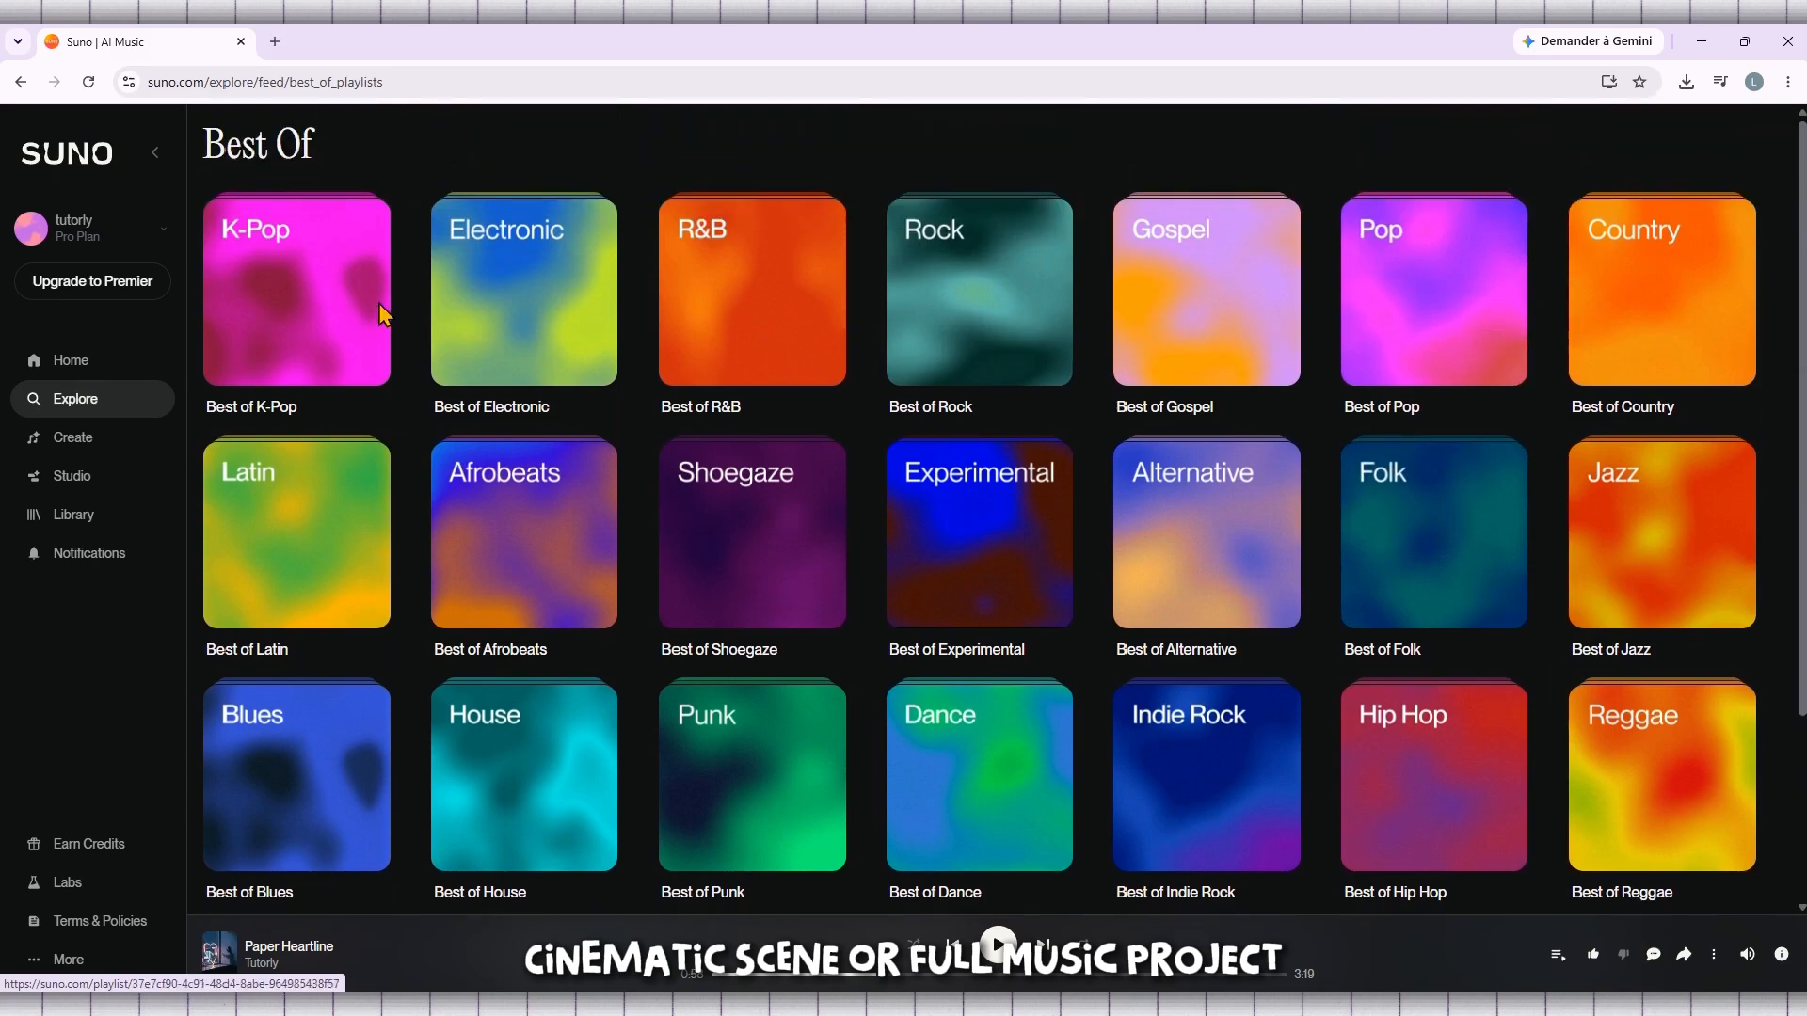
{"action": "left_click", "coordinate": [68, 162]}
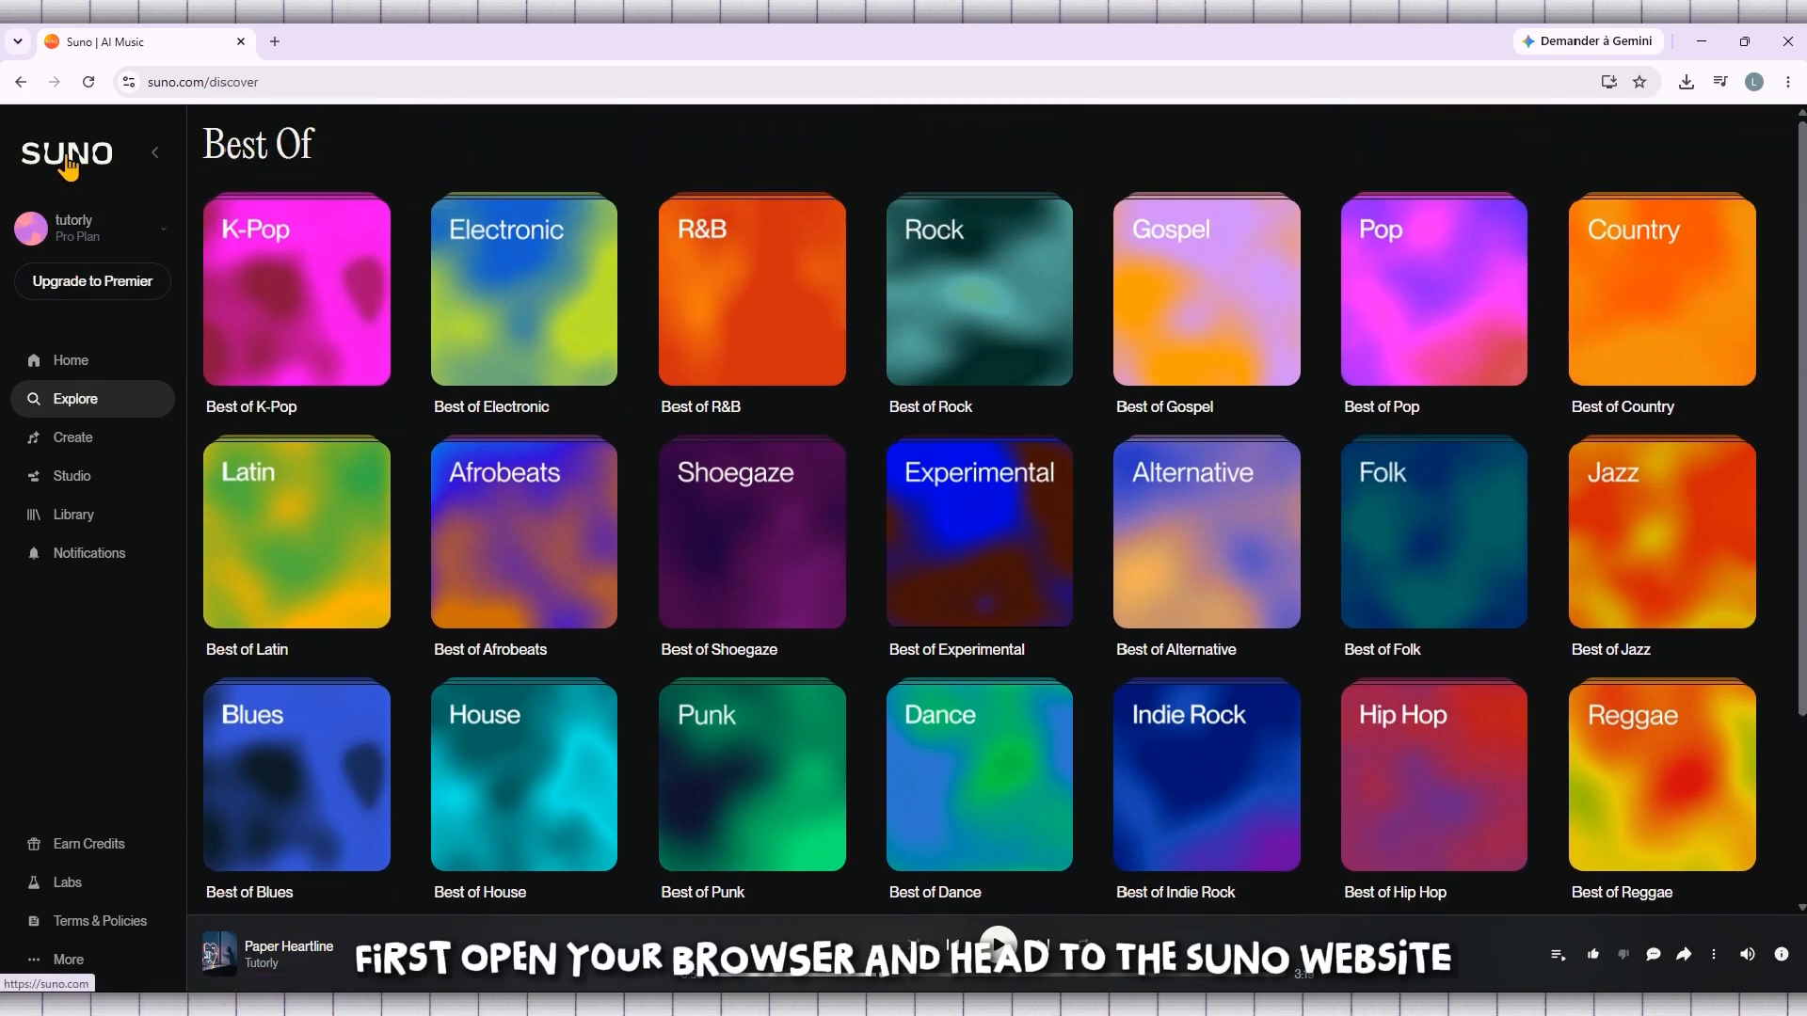
{"action": "double_click", "coordinate": [354, 81]}
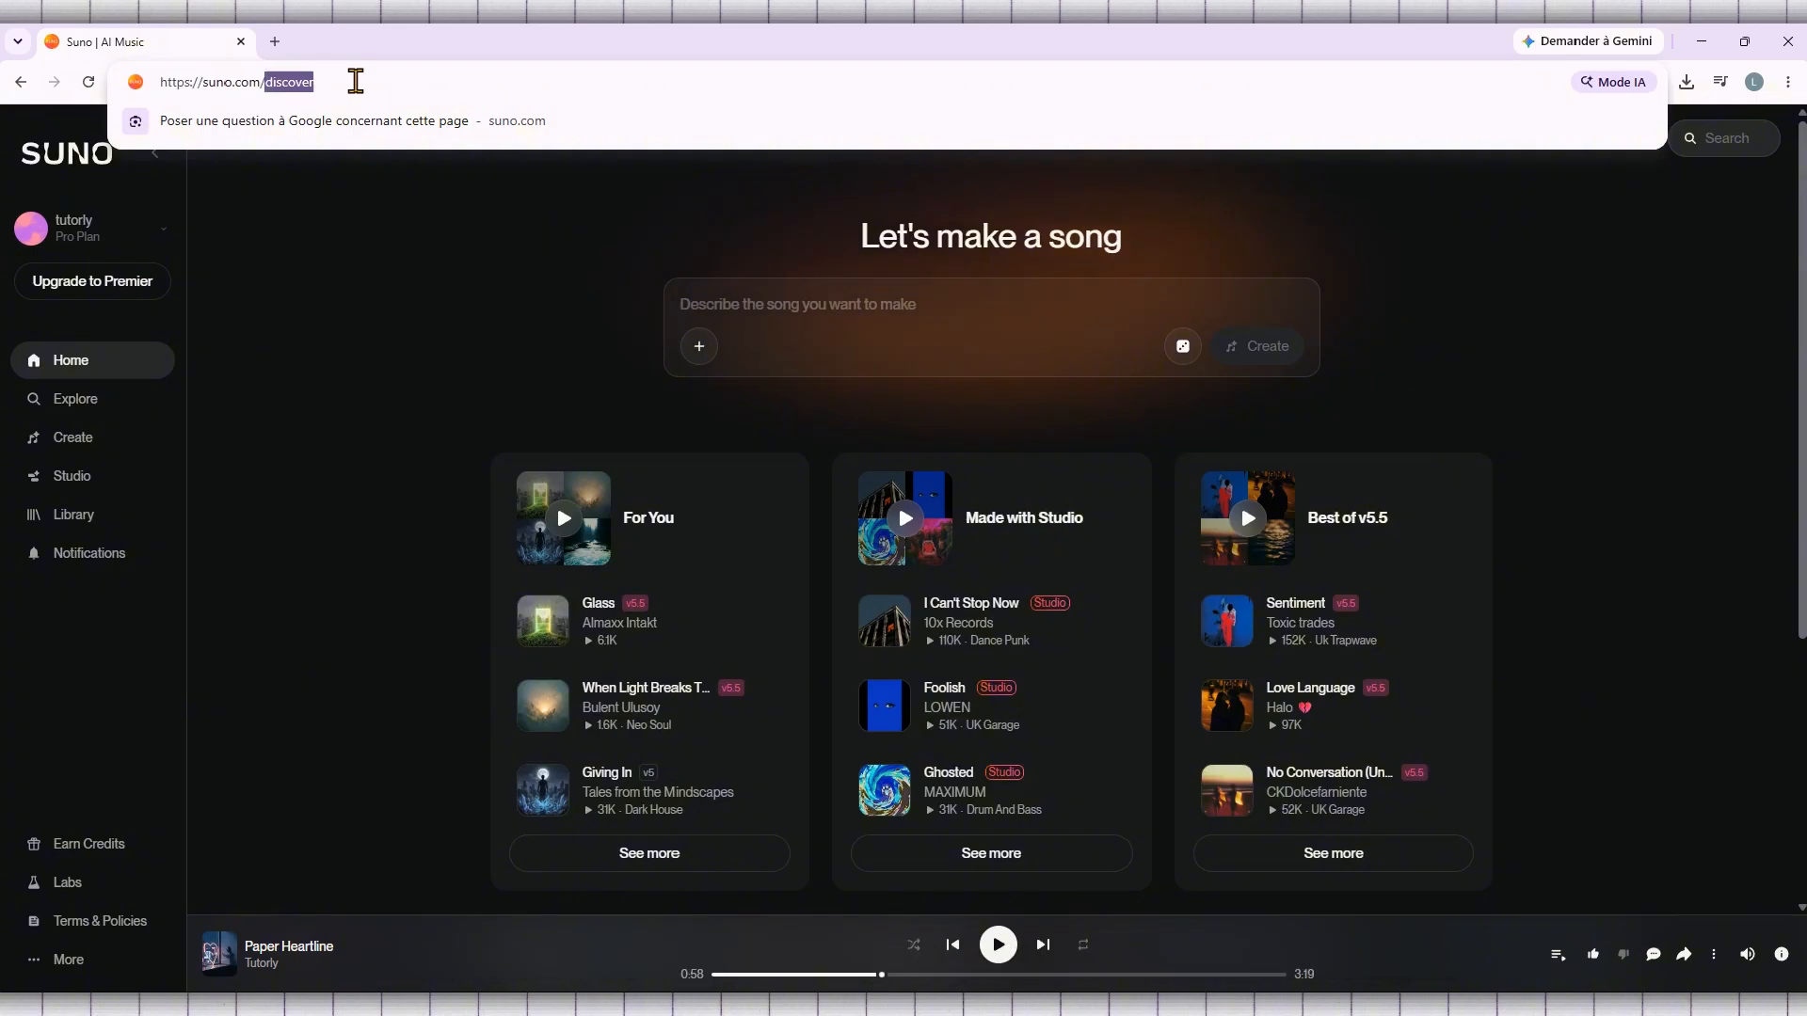
{"action": "triple_click", "coordinate": [356, 81]}
{"action": "left_click", "coordinate": [345, 200]}
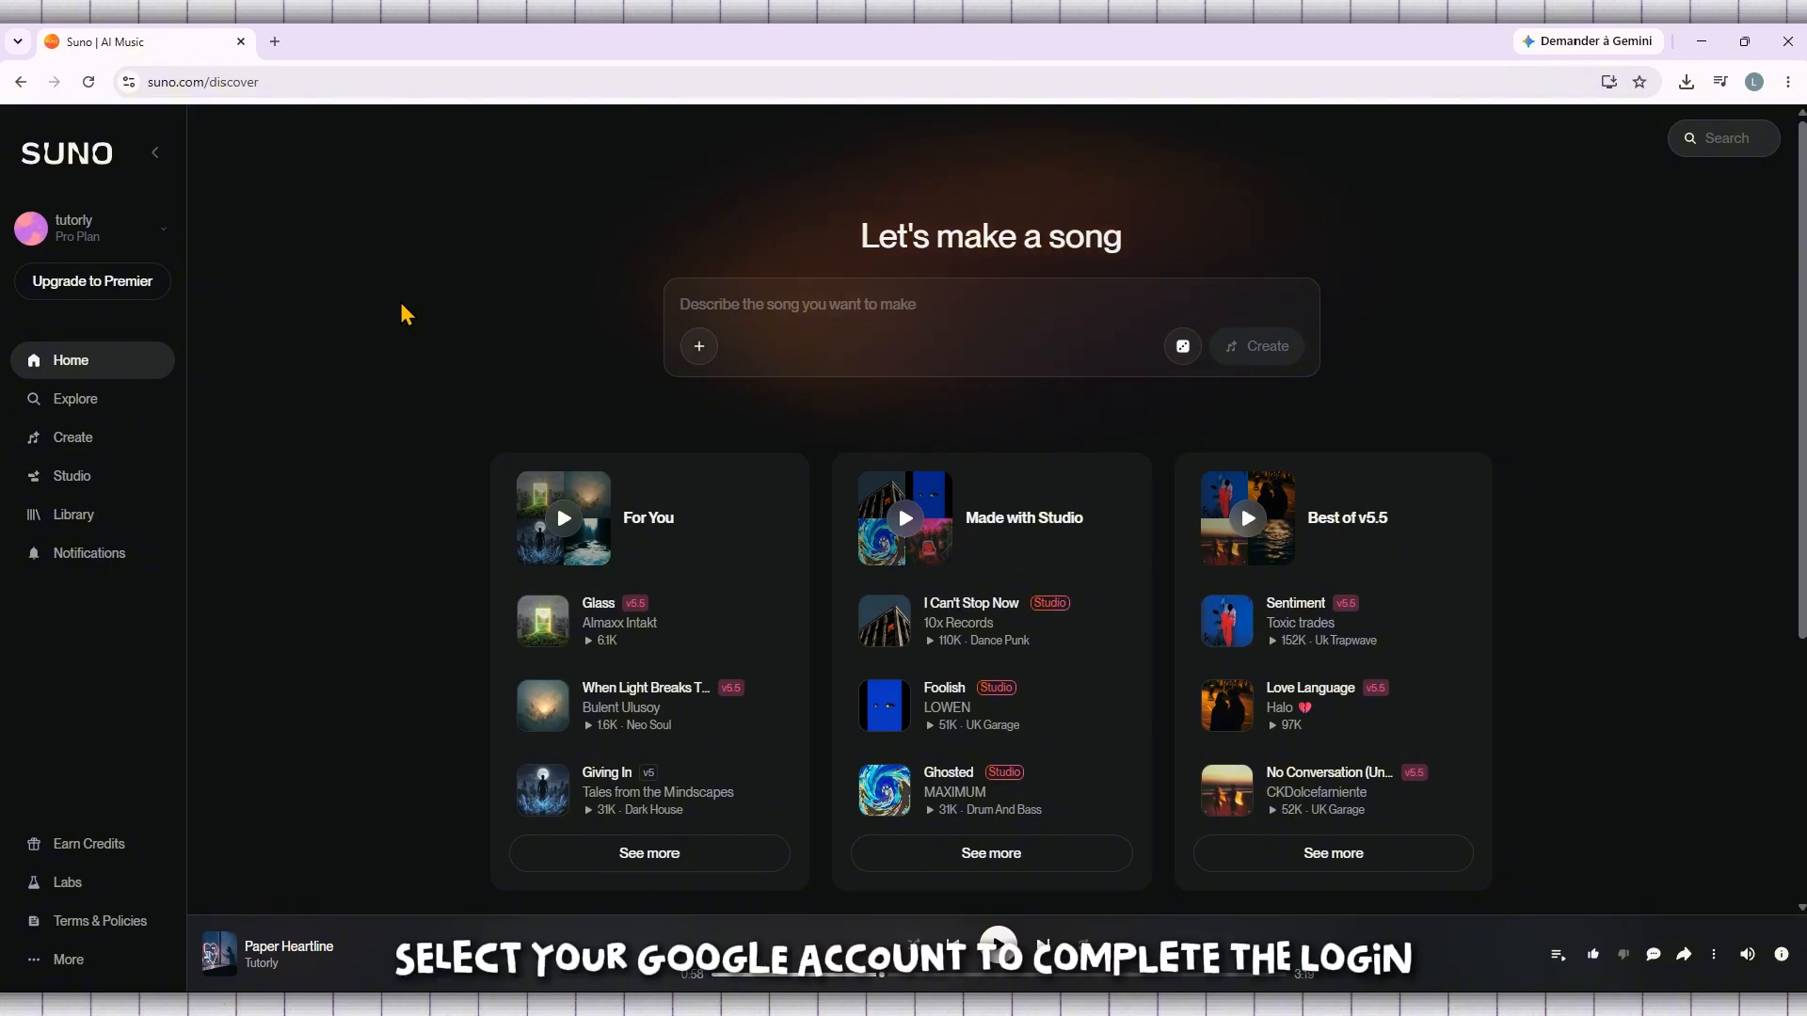
{"action": "left_click", "coordinate": [479, 83]}
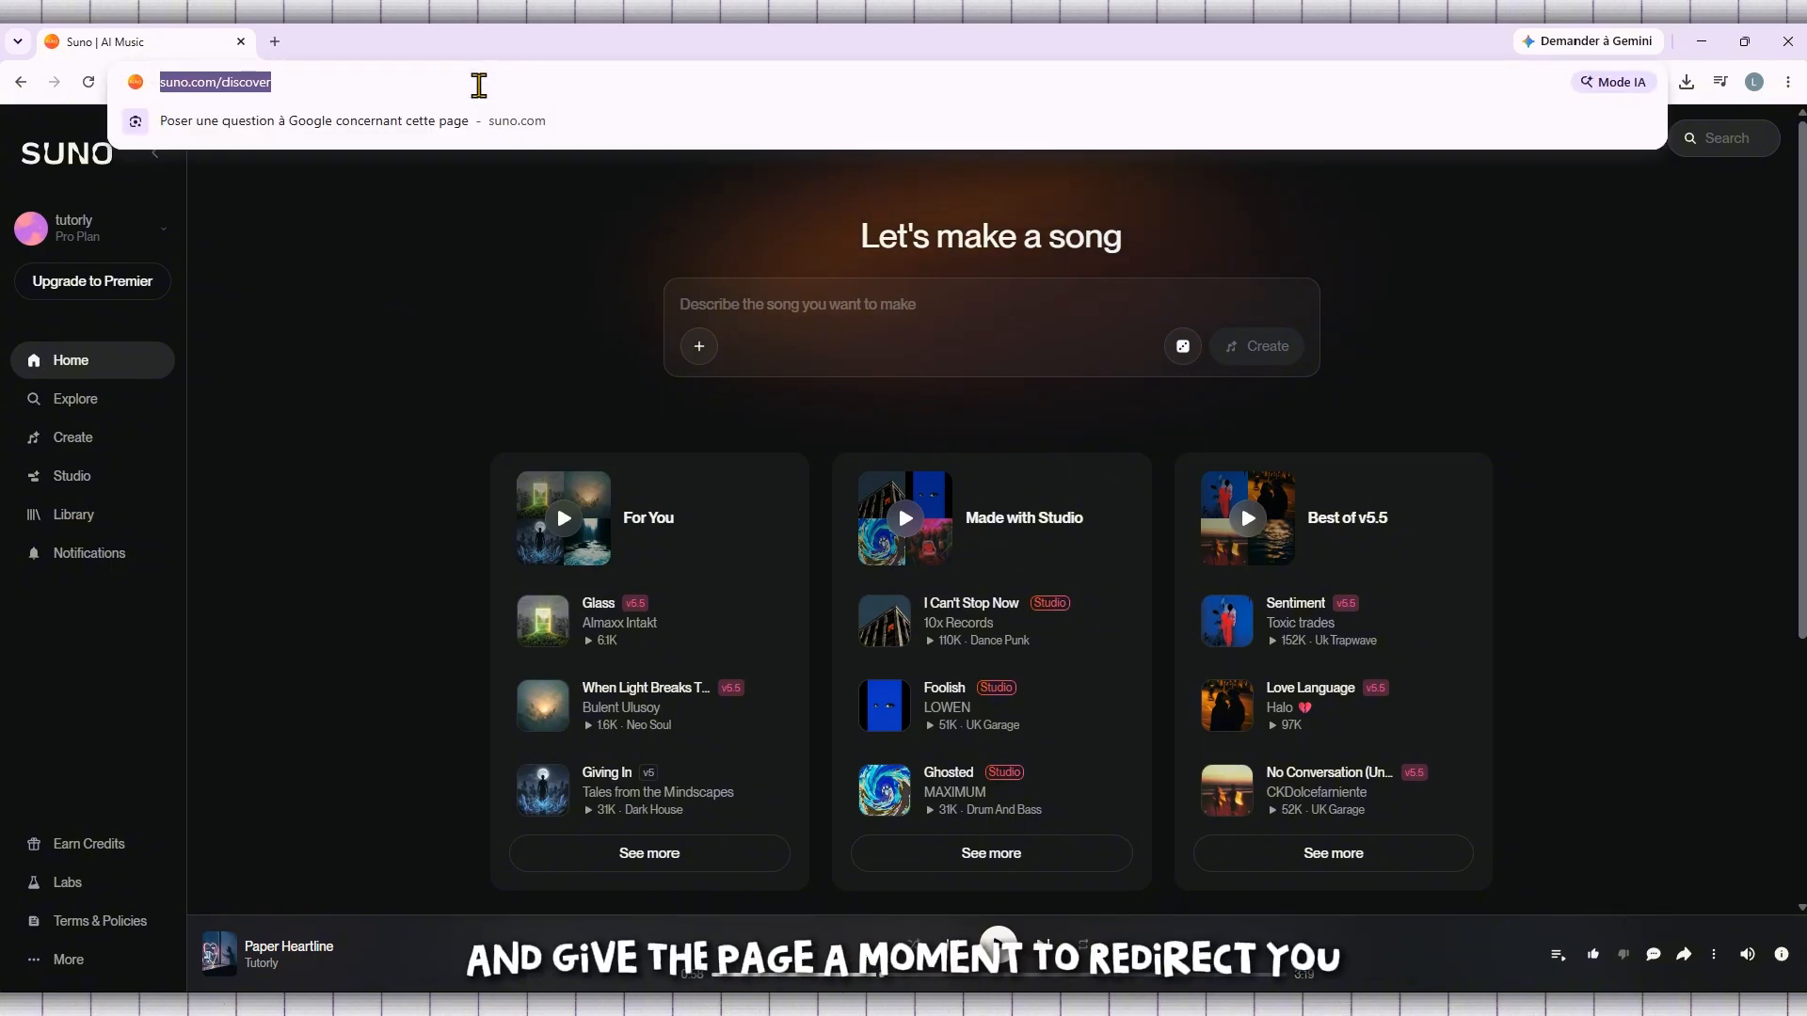
{"action": "left_click", "coordinate": [433, 133]}
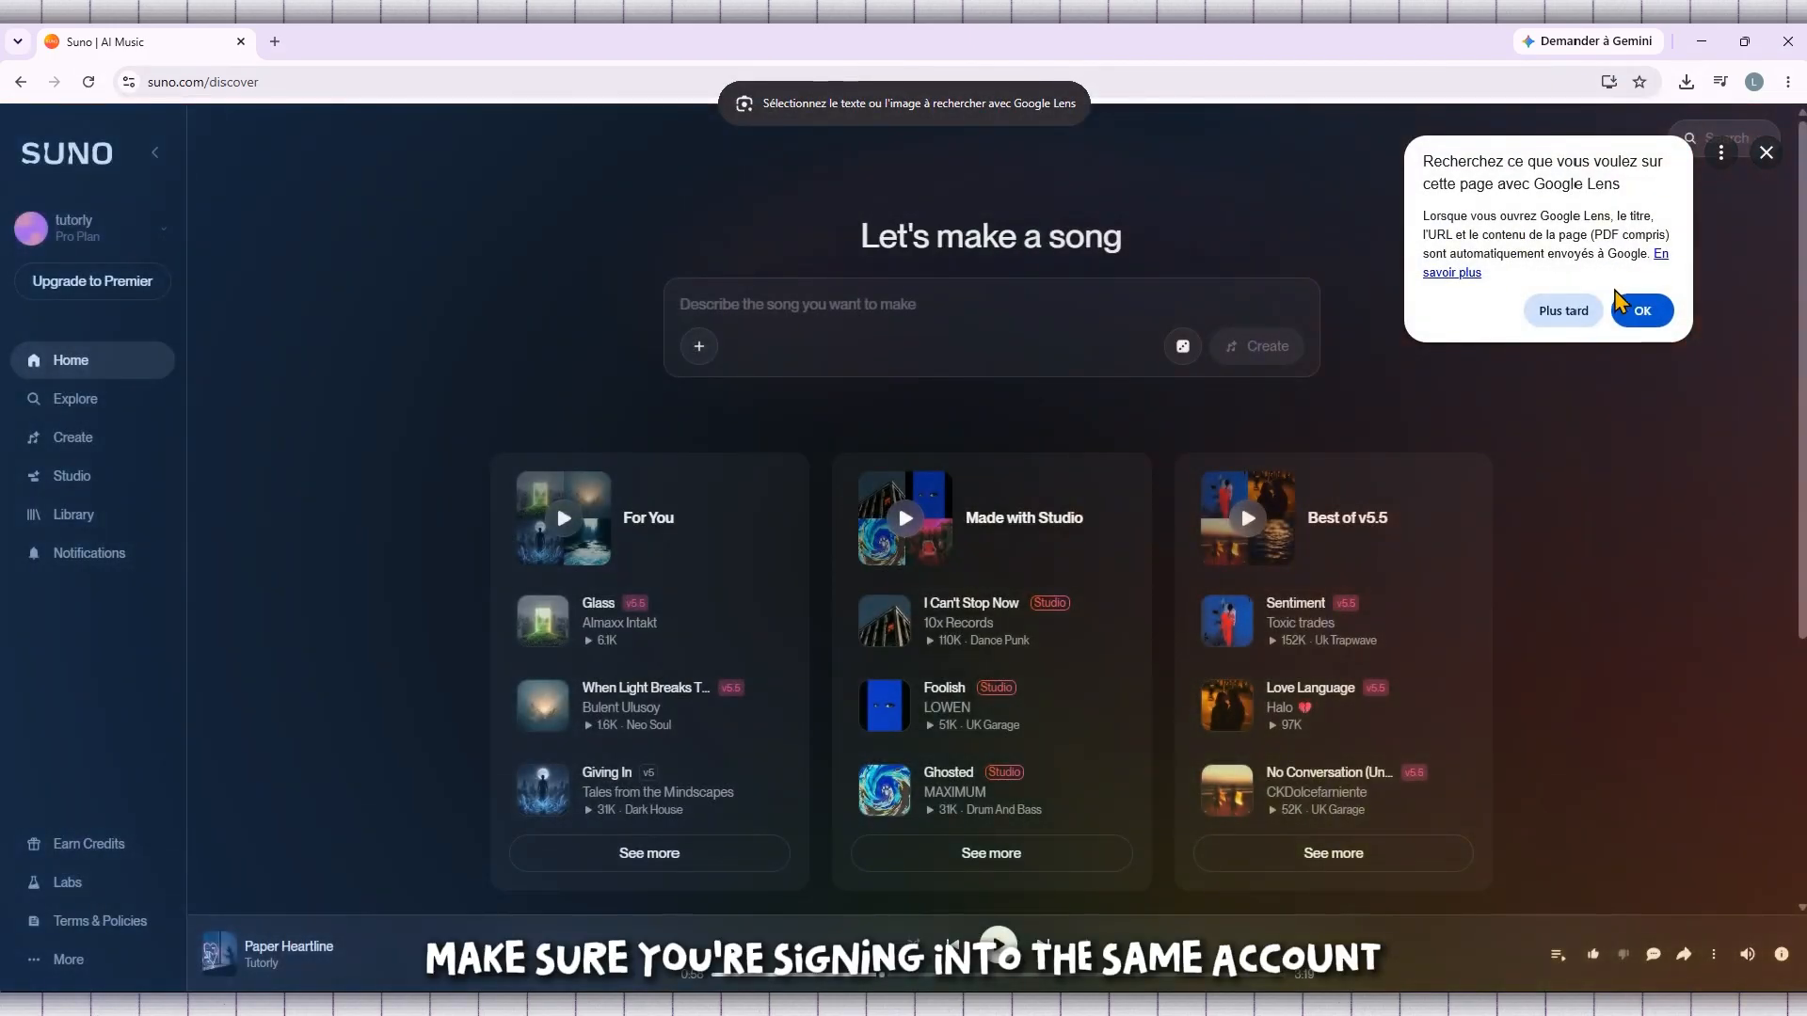
{"action": "left_click", "coordinate": [1563, 311]}
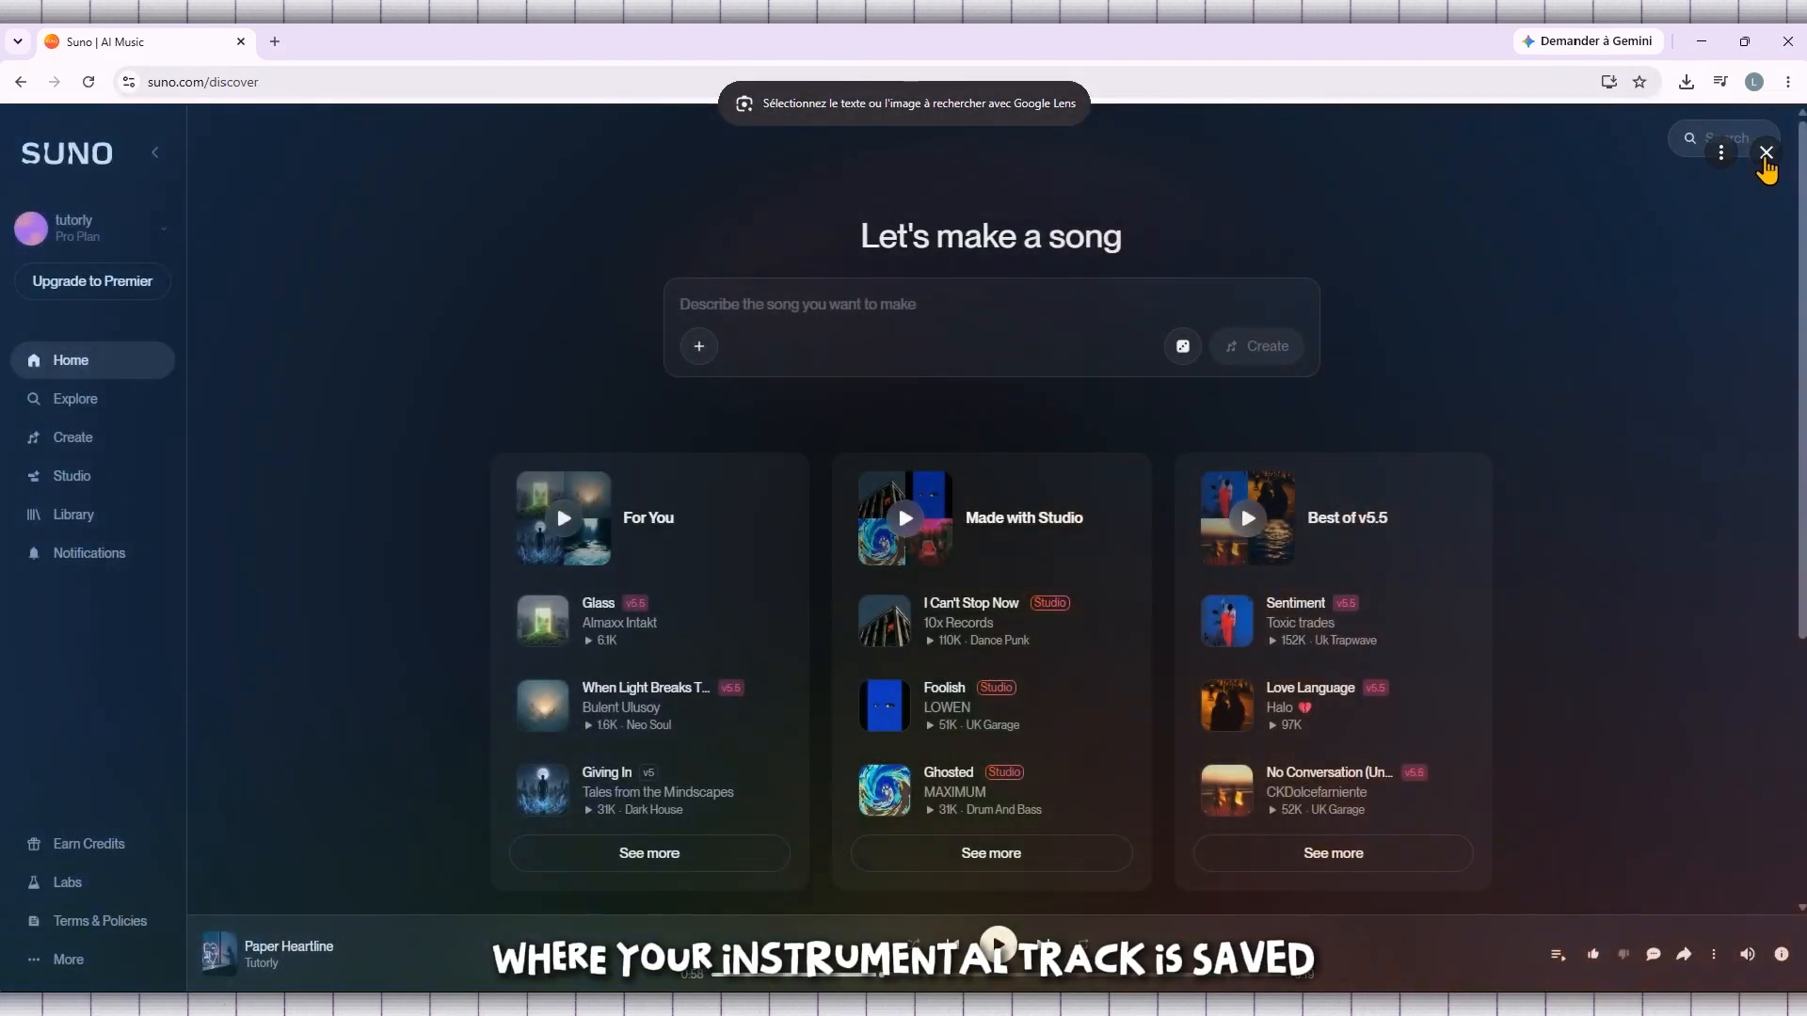
{"action": "left_click", "coordinate": [1766, 153]}
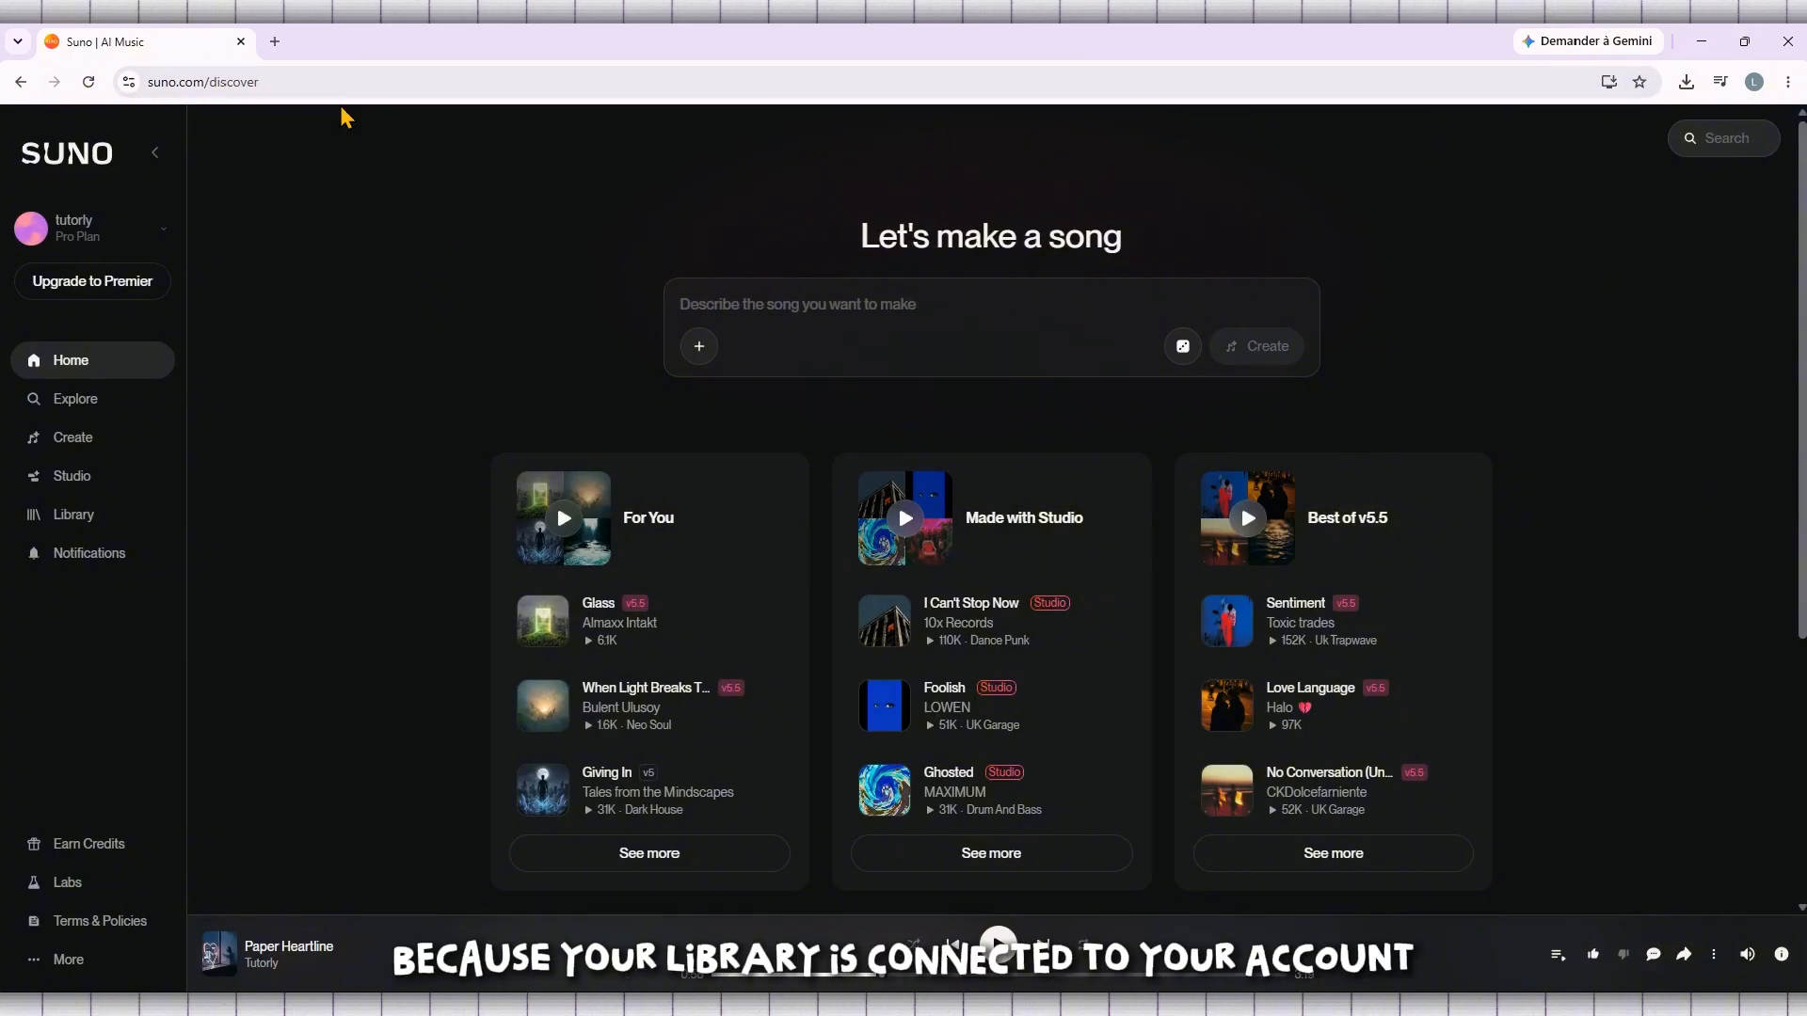
{"action": "scroll", "coordinate": [451, 407], "scroll_direction": "down", "scroll_amount": 2}
{"action": "scroll", "coordinate": [444, 395], "scroll_direction": "up", "scroll_amount": 2}
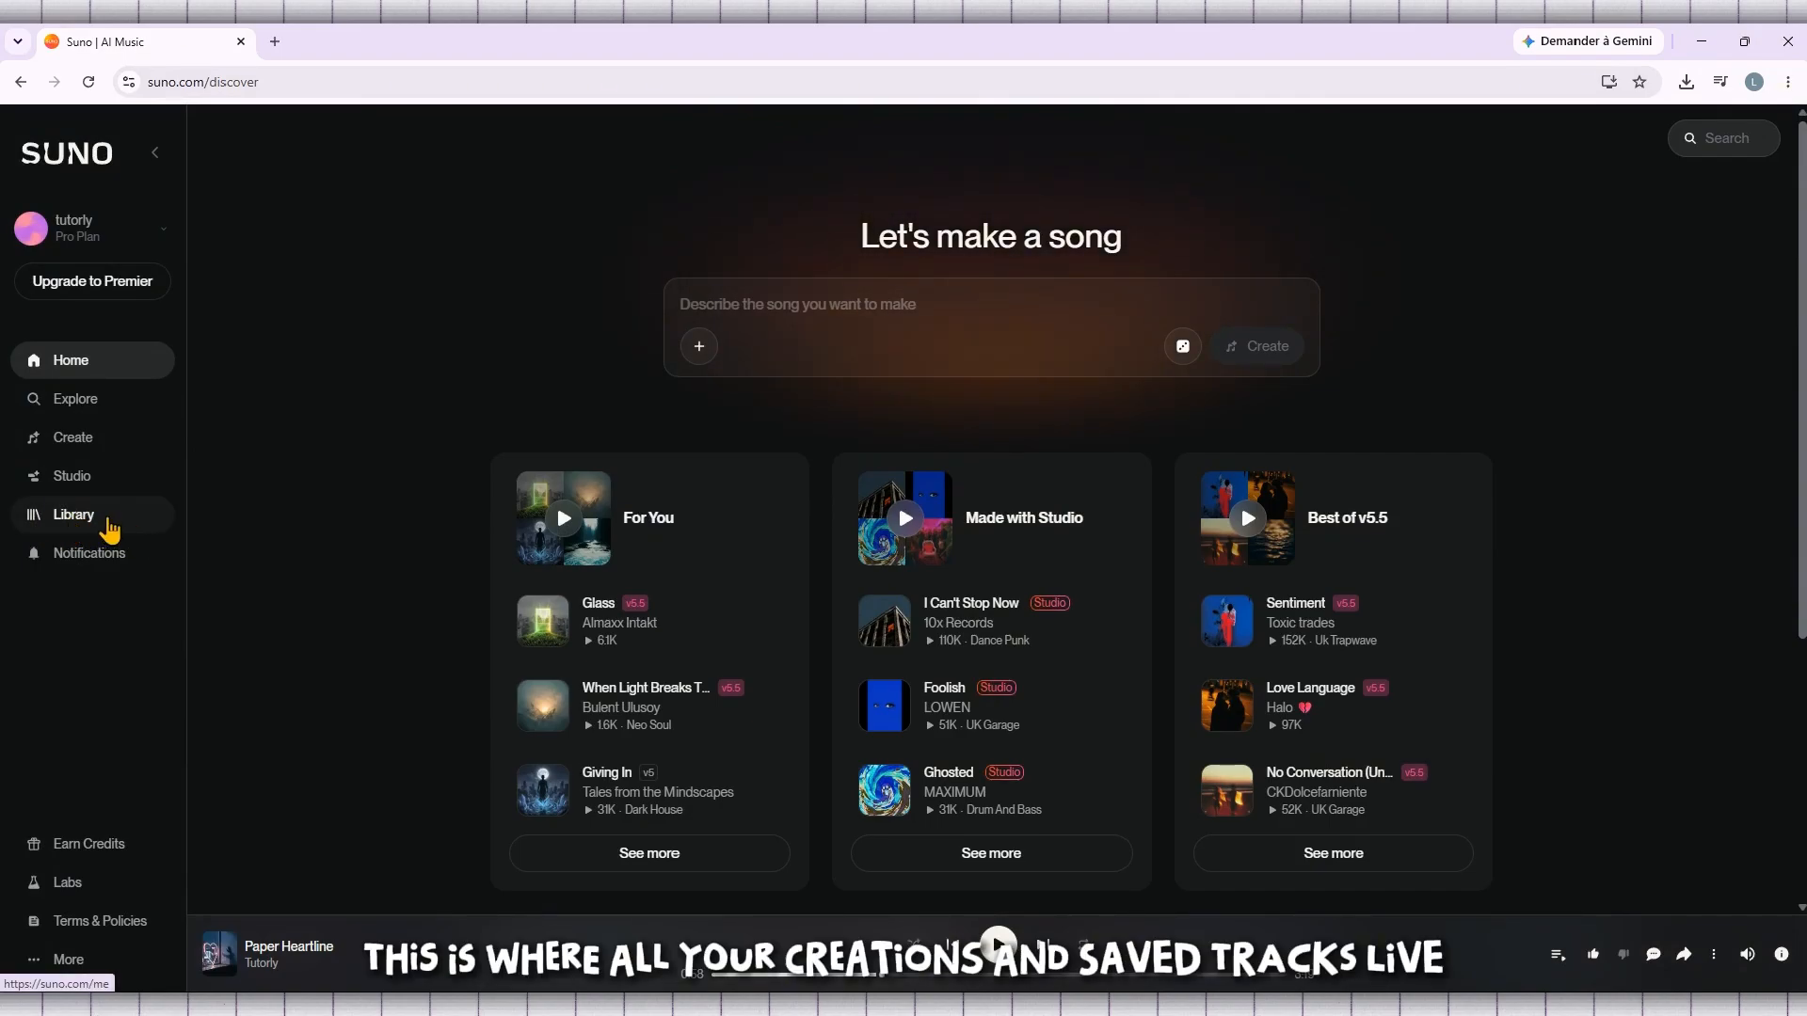
Start an Extend edit of the 3:19 Paper Heartline song from the library.
{"action": "left_click", "coordinate": [108, 534]}
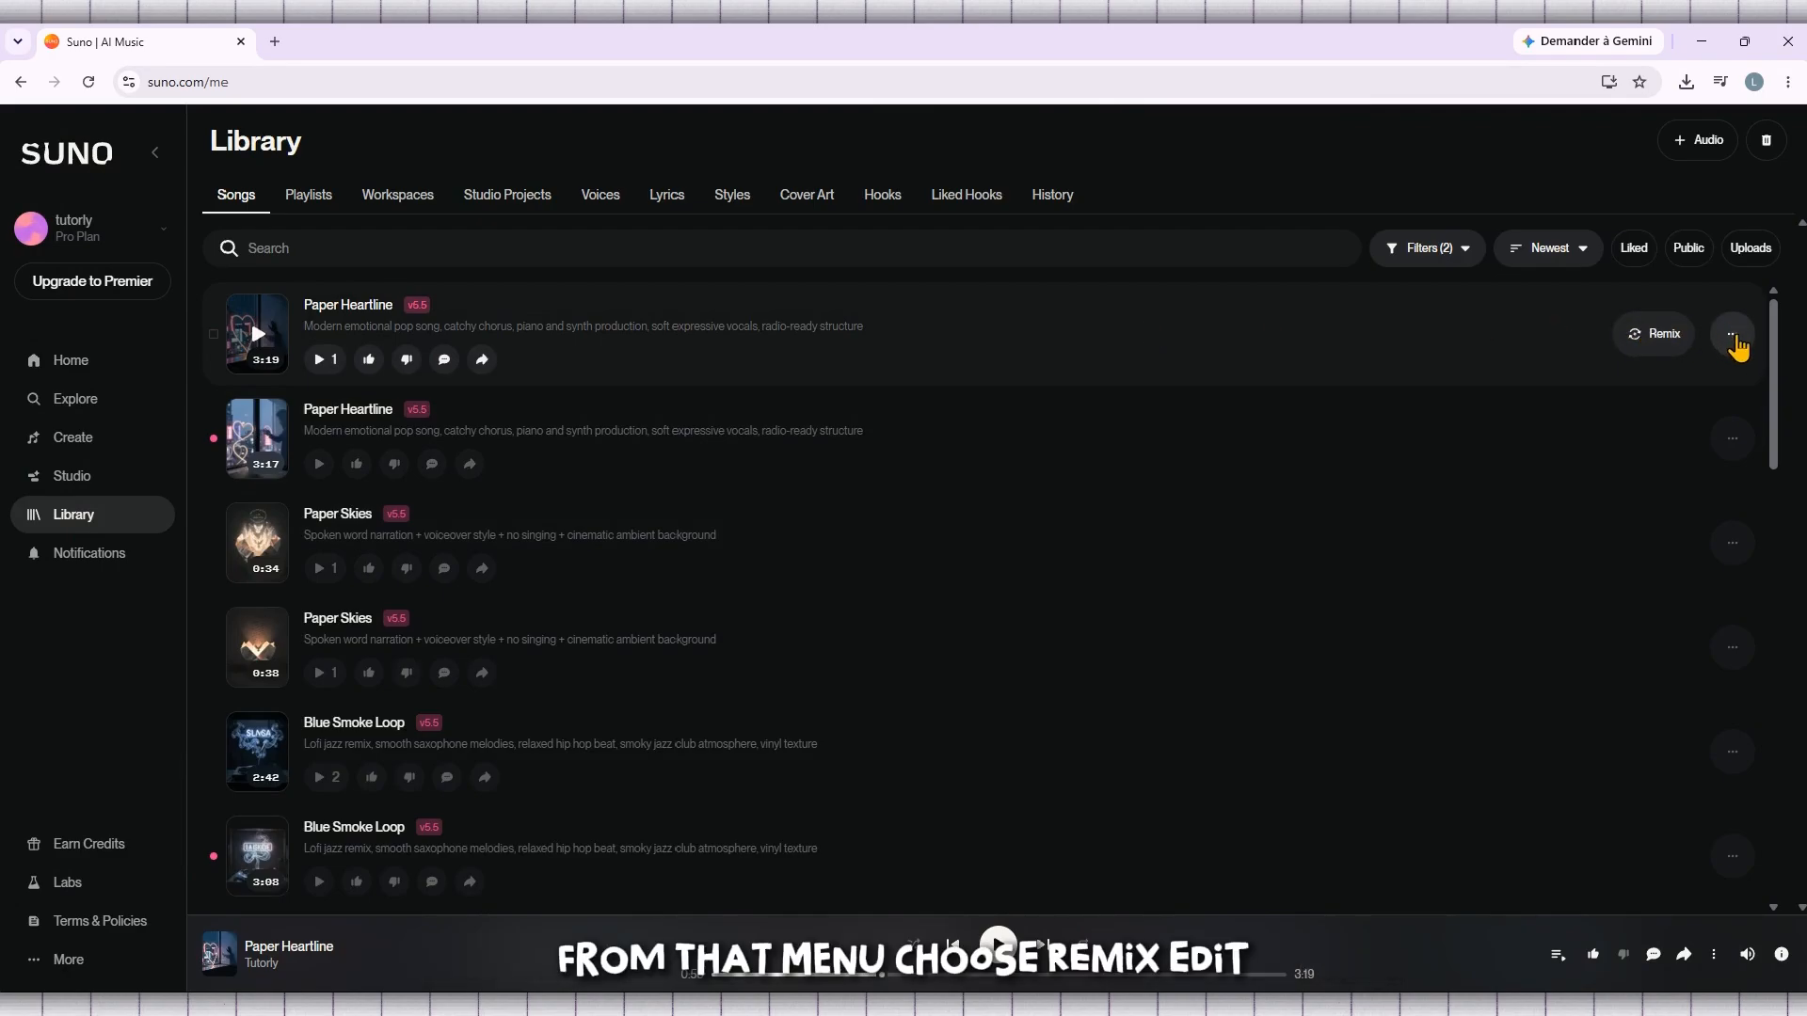
{"action": "left_click", "coordinate": [1732, 335]}
{"action": "mouse_move", "coordinate": [1699, 421]}
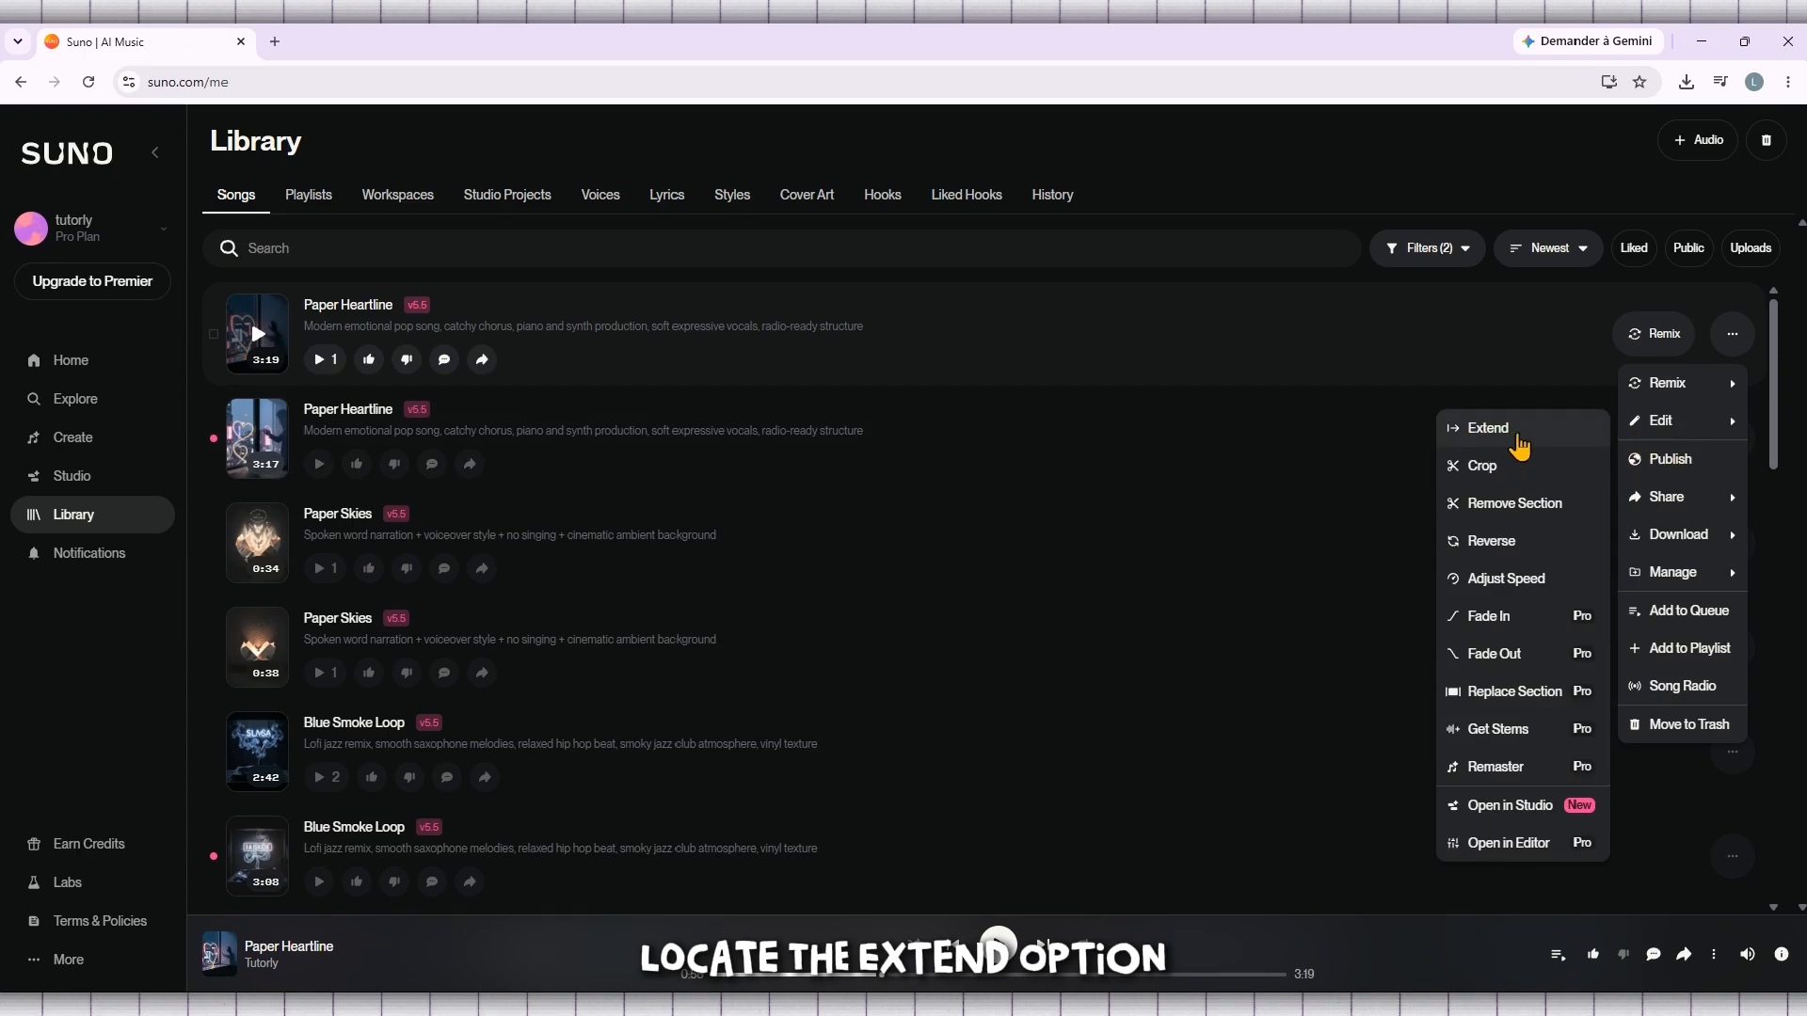
{"action": "left_click", "coordinate": [1518, 436]}
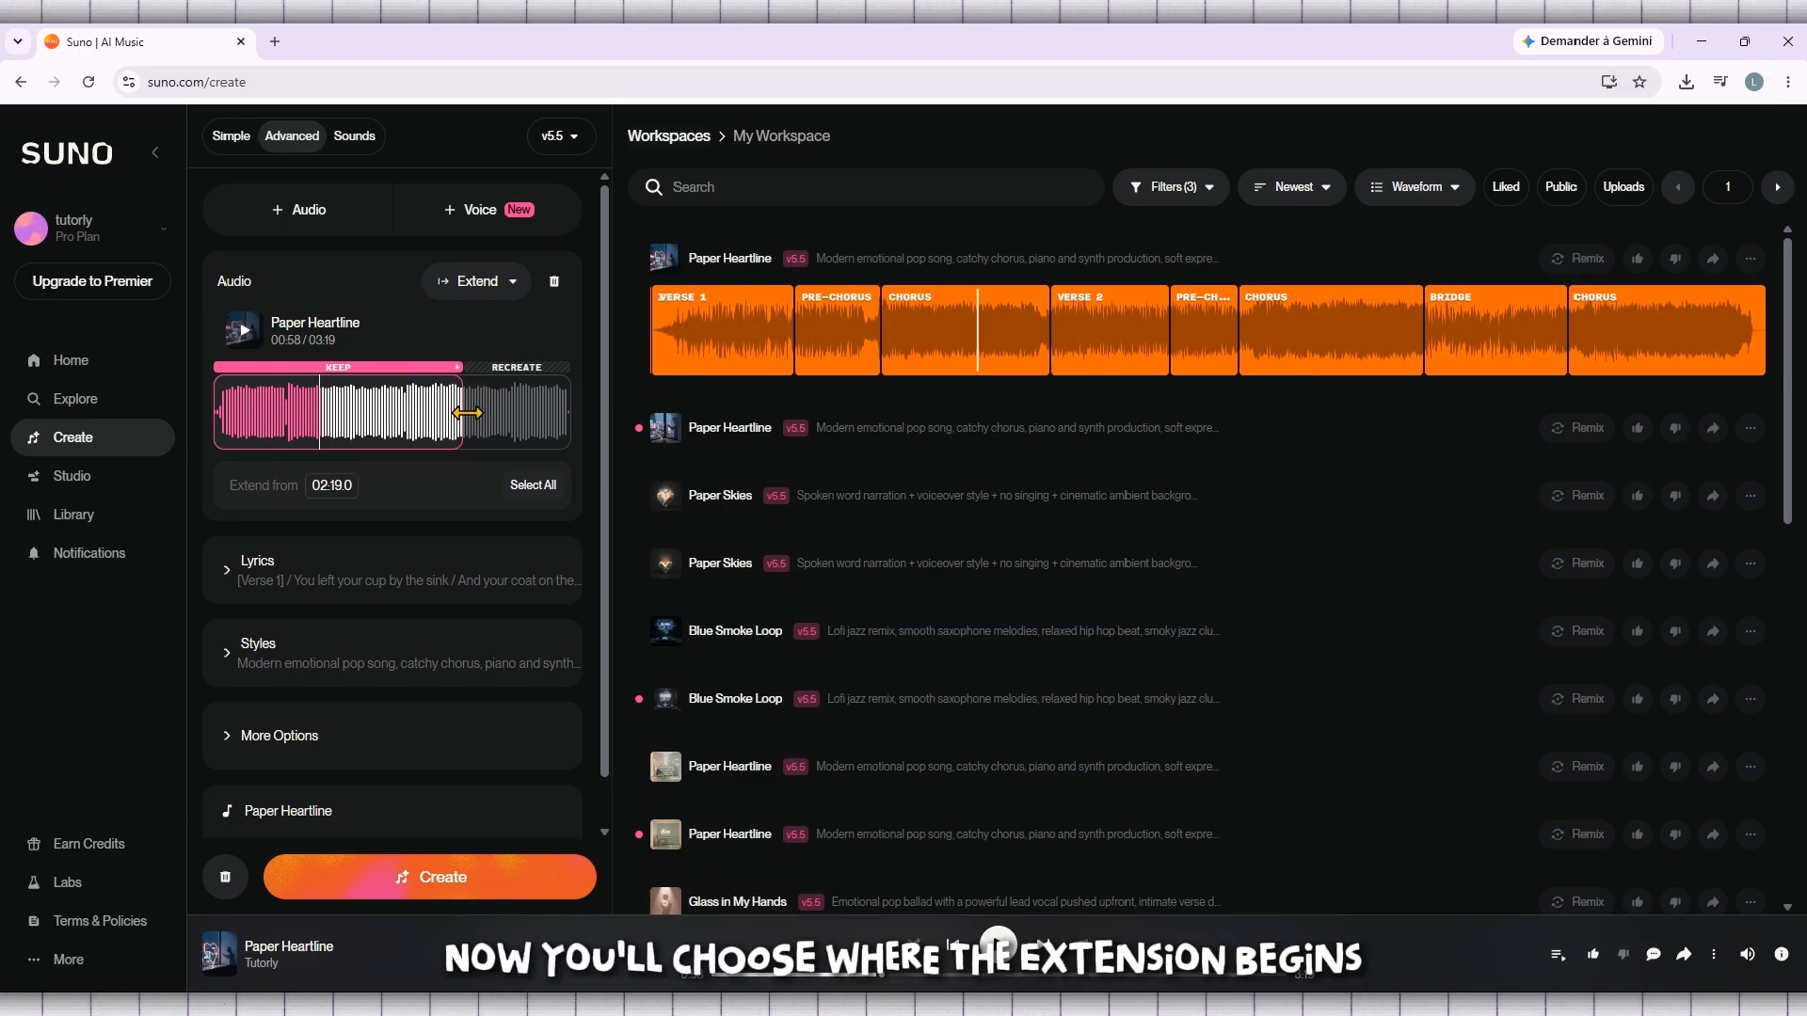
Try different extension start points on the Paper Heartline waveform, ending at about 01:55.8.
{"action": "mouse_move", "coordinate": [467, 413]}
{"action": "left_mouse_down"}
{"action": "mouse_move", "coordinate": [589, 429]}
{"action": "mouse_move", "coordinate": [236, 431]}
{"action": "mouse_move", "coordinate": [484, 438]}
{"action": "left_mouse_up"}
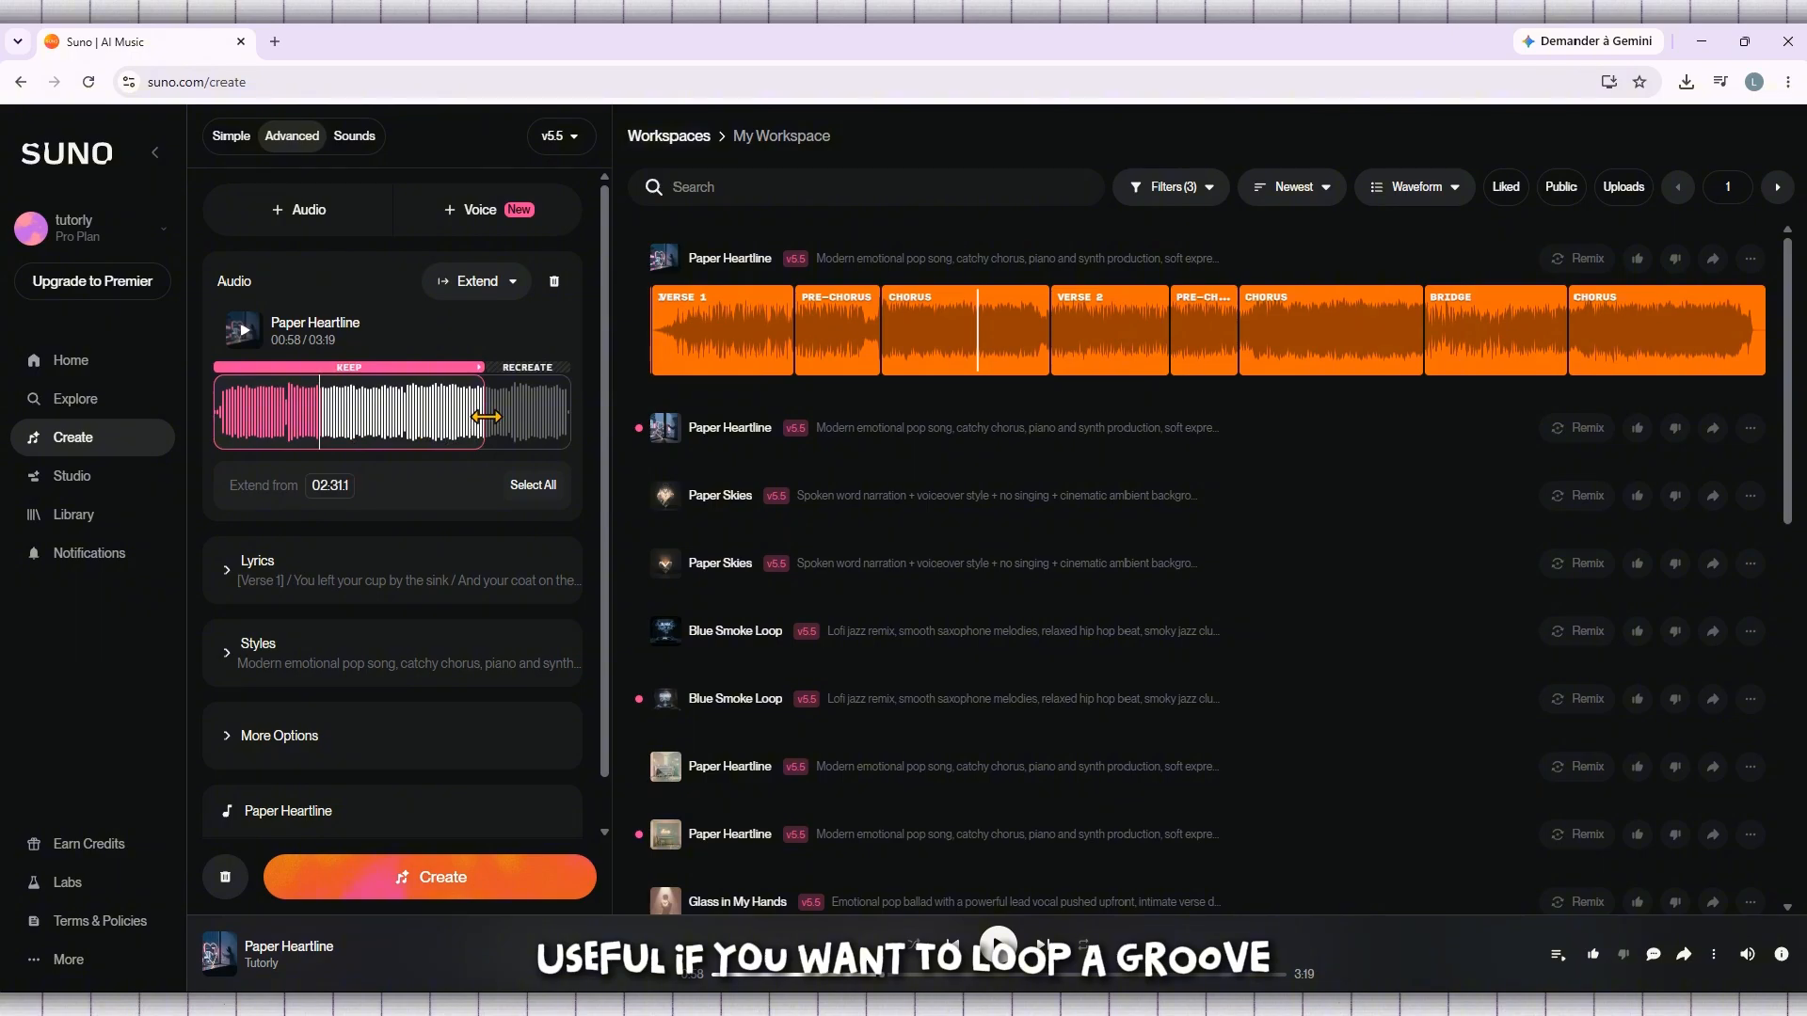
{"action": "left_click_drag", "start_coordinate": [481, 417], "coordinate": [400, 417]}
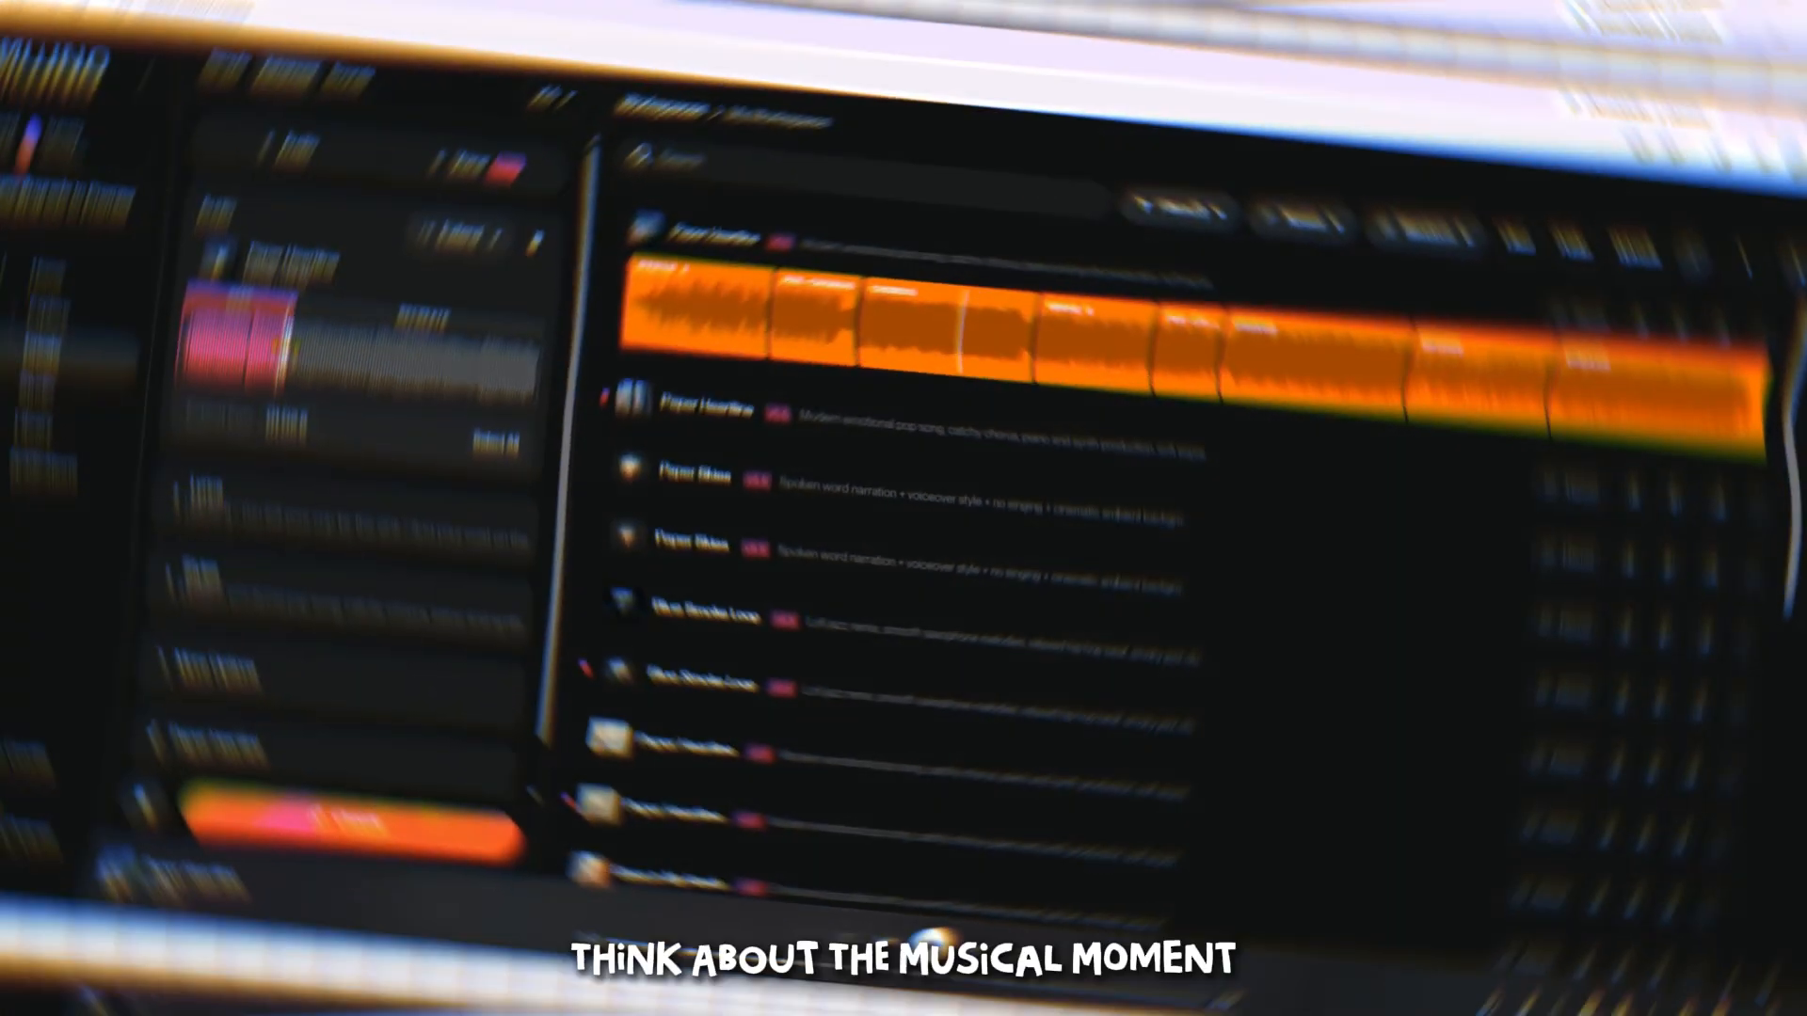
{"action": "left_click_drag", "start_coordinate": [330, 417], "coordinate": [426, 443]}
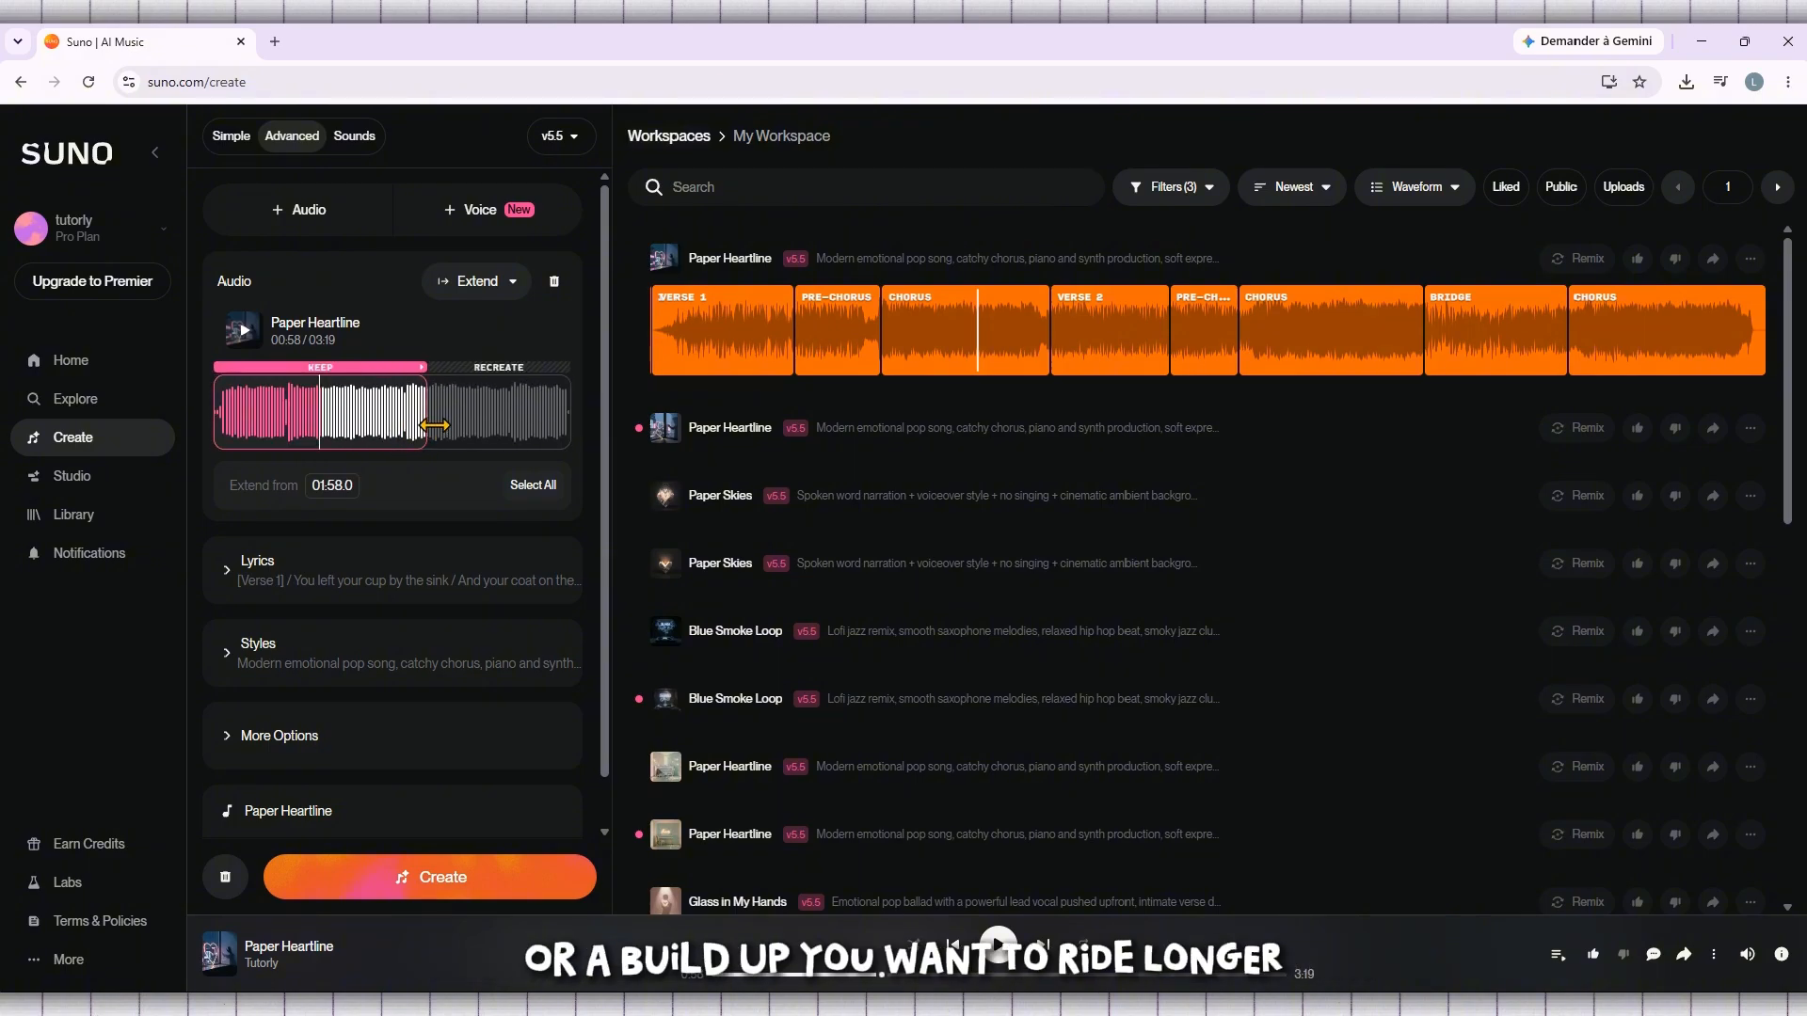
{"action": "left_click_drag", "start_coordinate": [423, 421], "coordinate": [373, 429]}
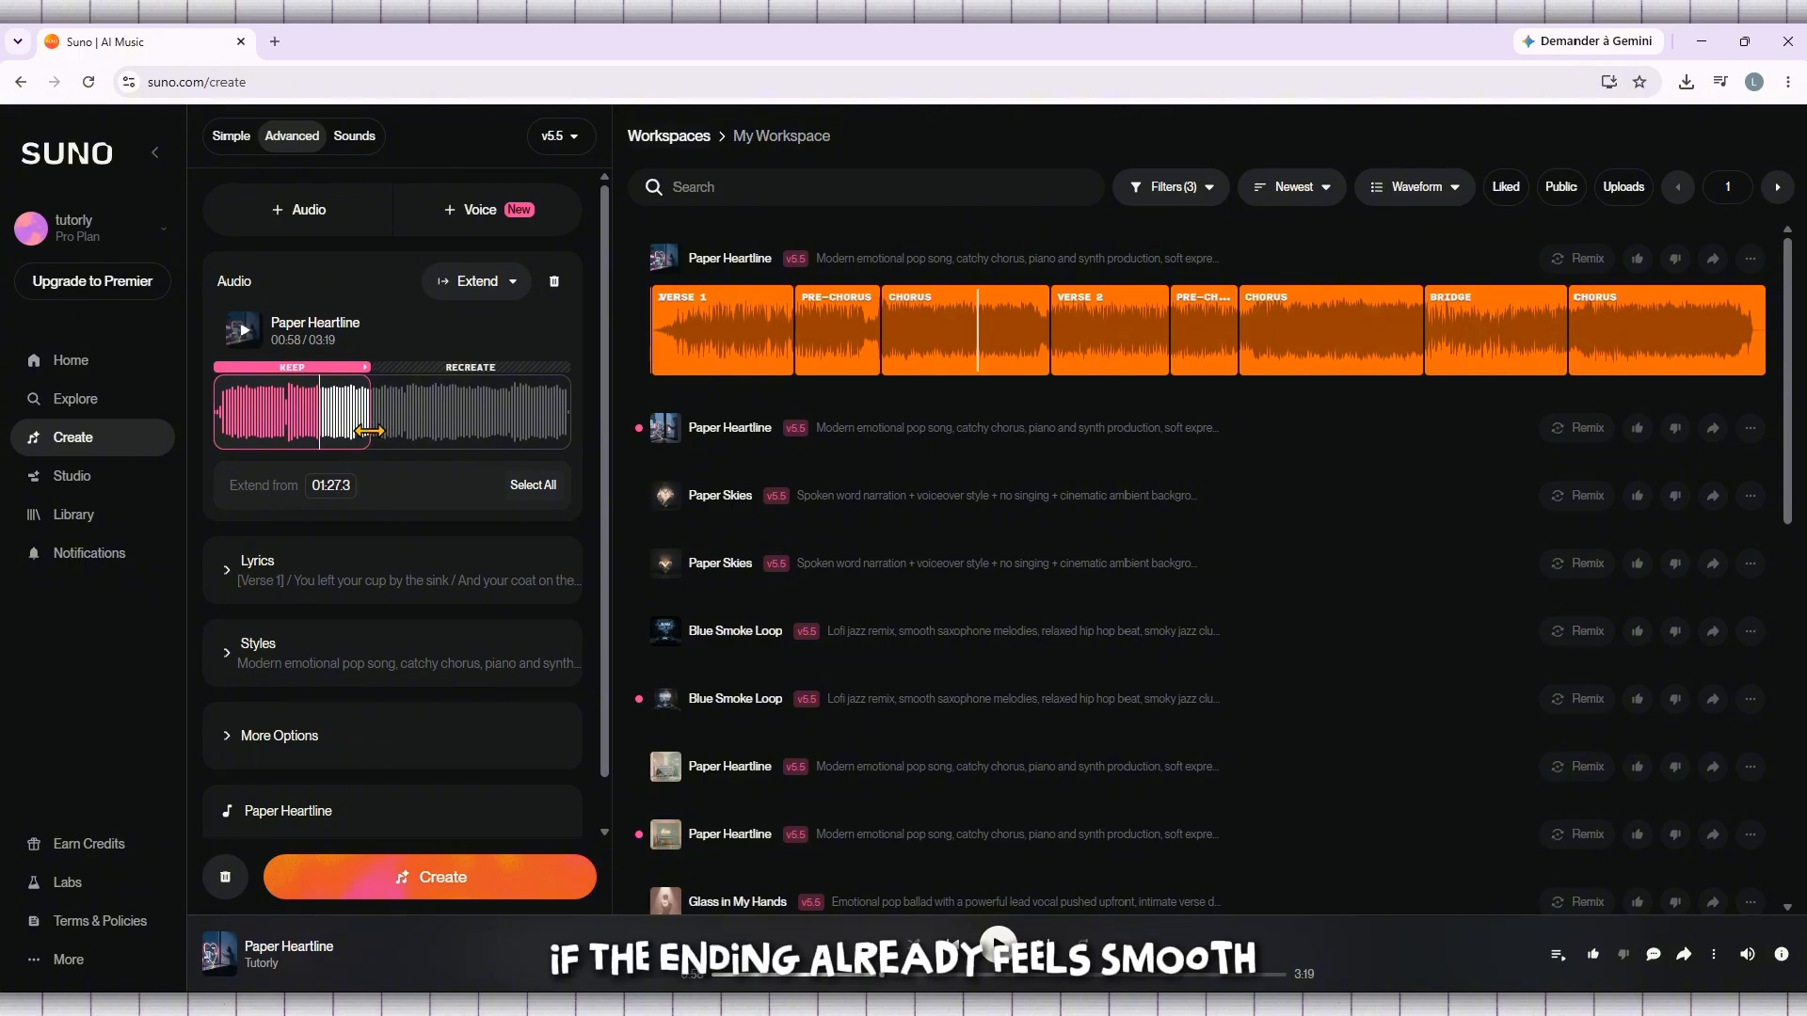
{"action": "left_click_drag", "start_coordinate": [374, 430], "coordinate": [420, 436]}
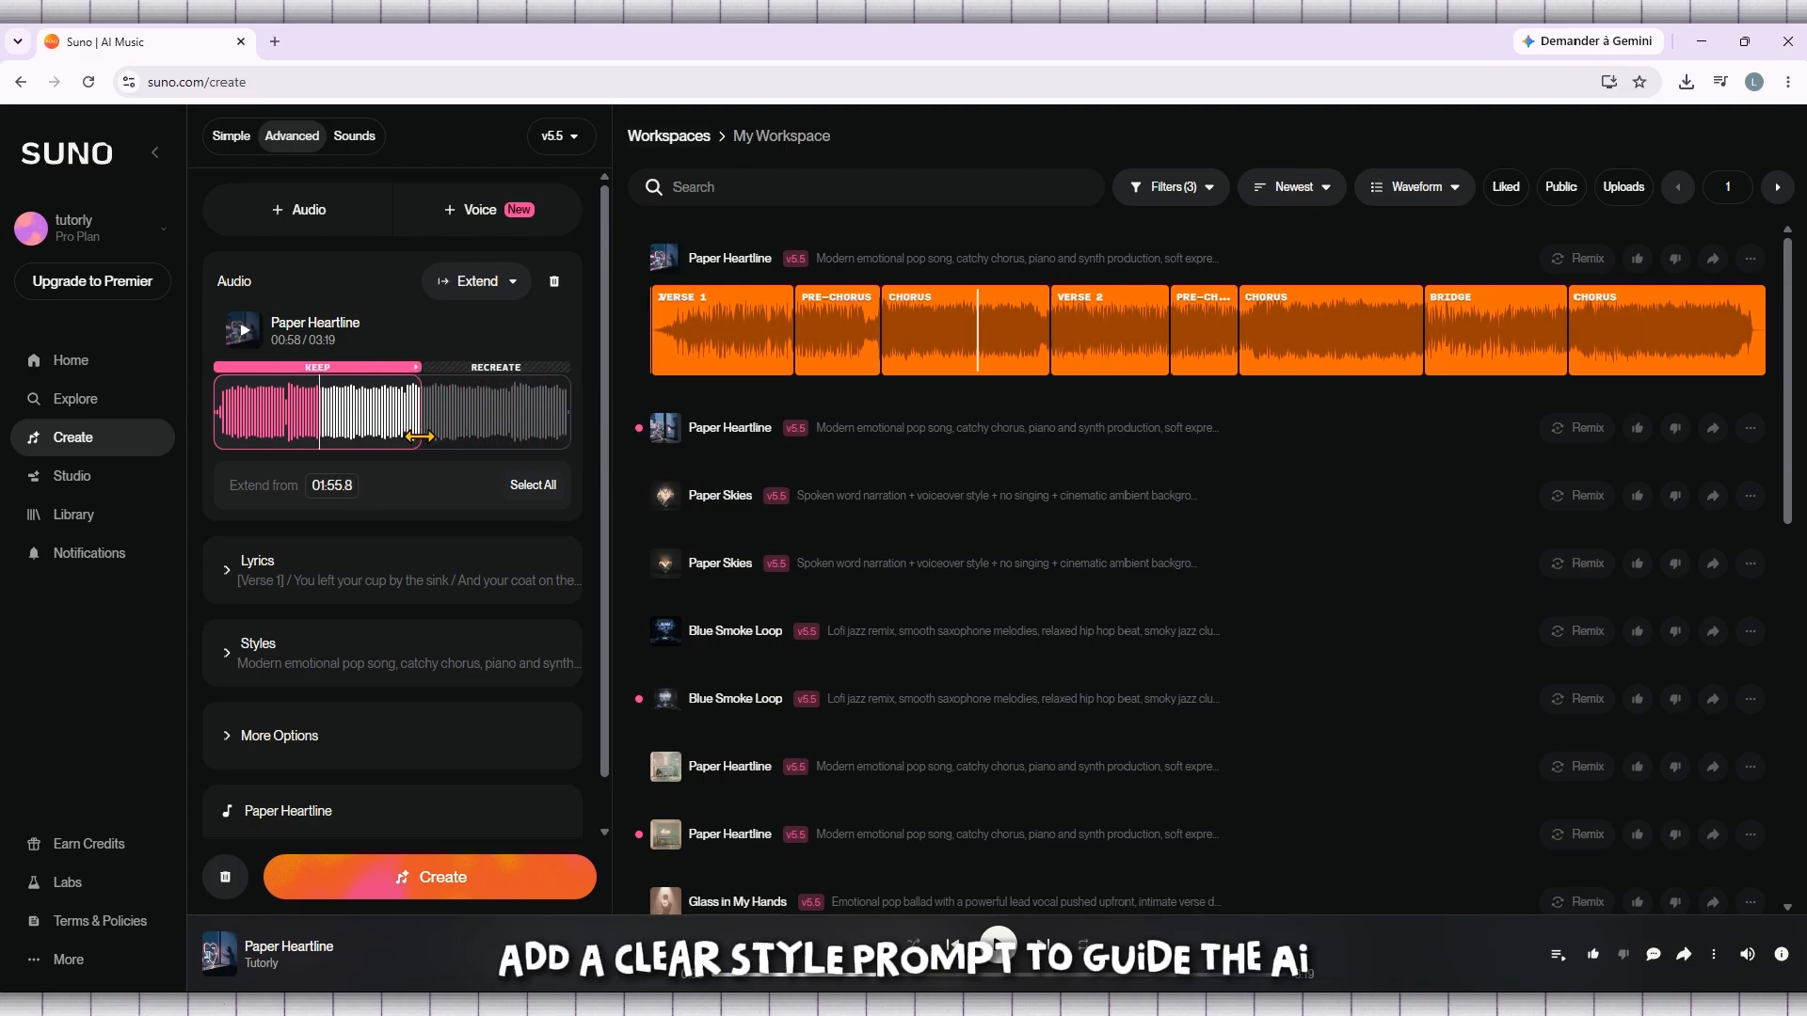
Replace the styles text with "Continue instrumental only. No vocals. No Lyrics. Same melody and Energy. Smooth transition.".
{"action": "scroll", "coordinate": [374, 586], "scroll_direction": "down", "scroll_amount": 1}
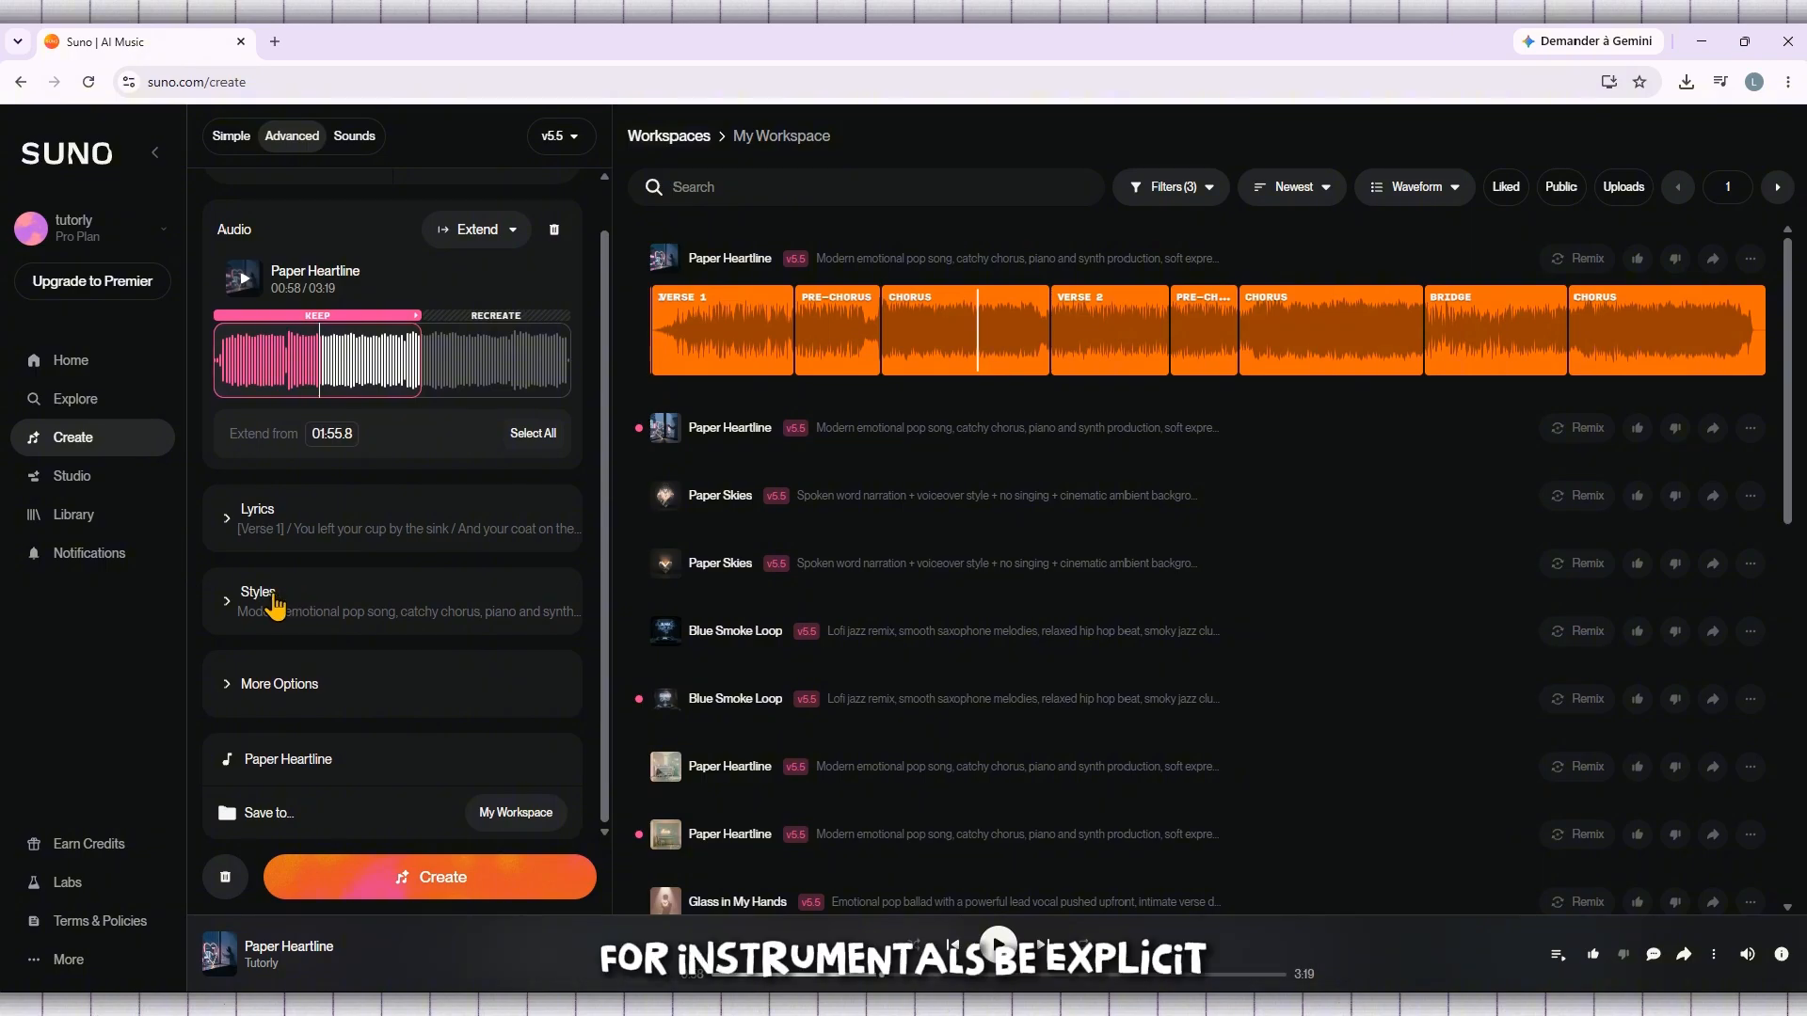
{"action": "left_click", "coordinate": [271, 603]}
{"action": "left_click", "coordinate": [548, 600]}
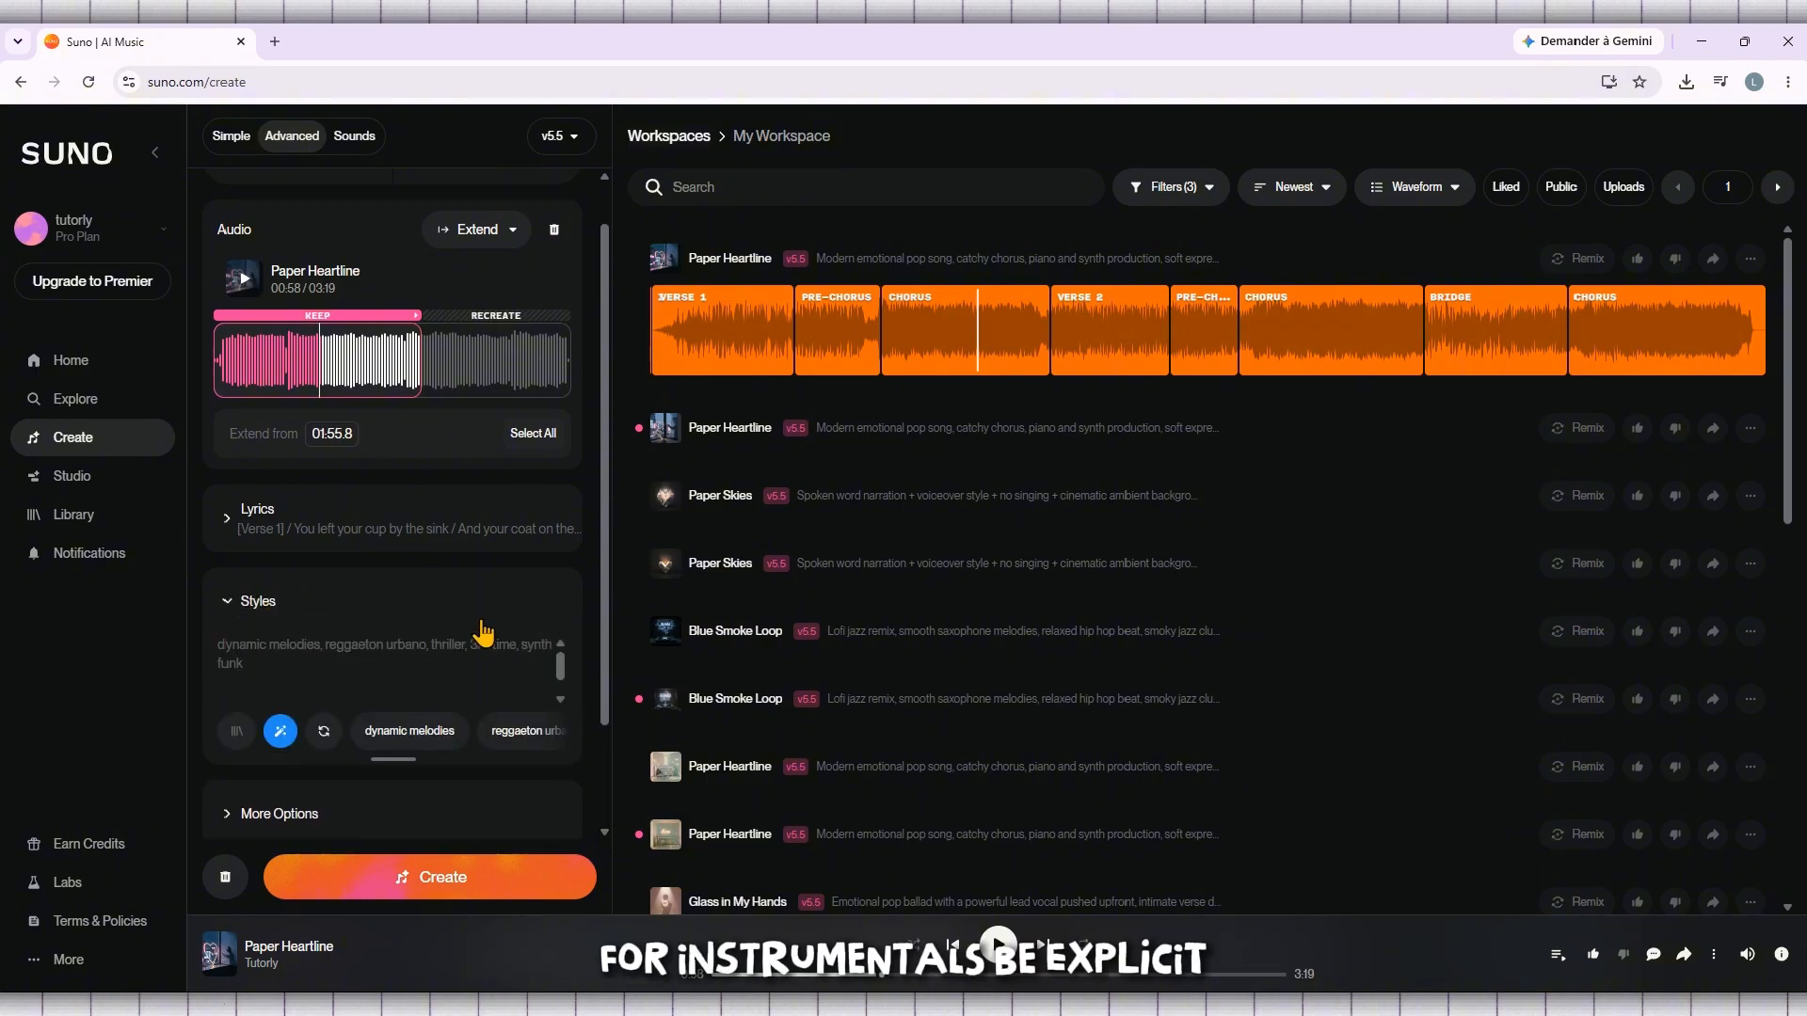
{"action": "left_click", "coordinate": [319, 646]}
{"action": "type", "text": "Continue instrumental only. No vocals. No Lyrics. Same melody and Energy. Smooth transition."}
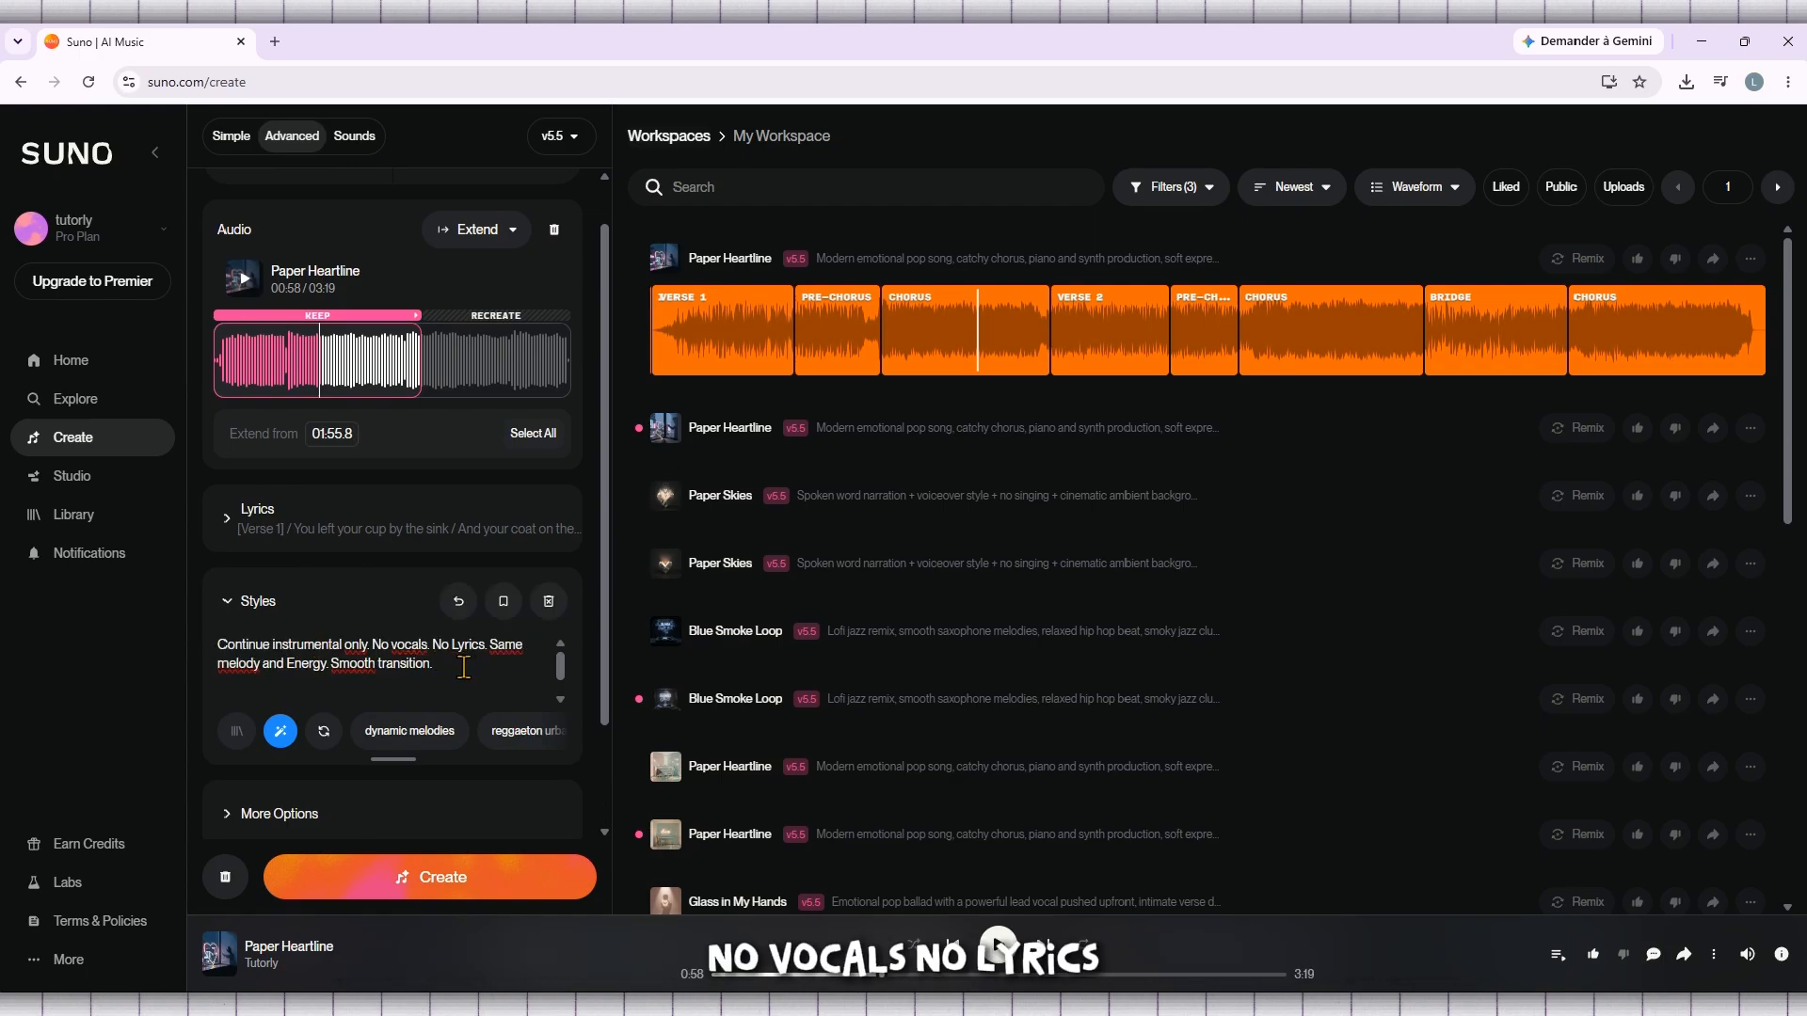
{"action": "left_click_drag", "start_coordinate": [464, 669], "coordinate": [181, 644]}
{"action": "left_click", "coordinate": [372, 652]}
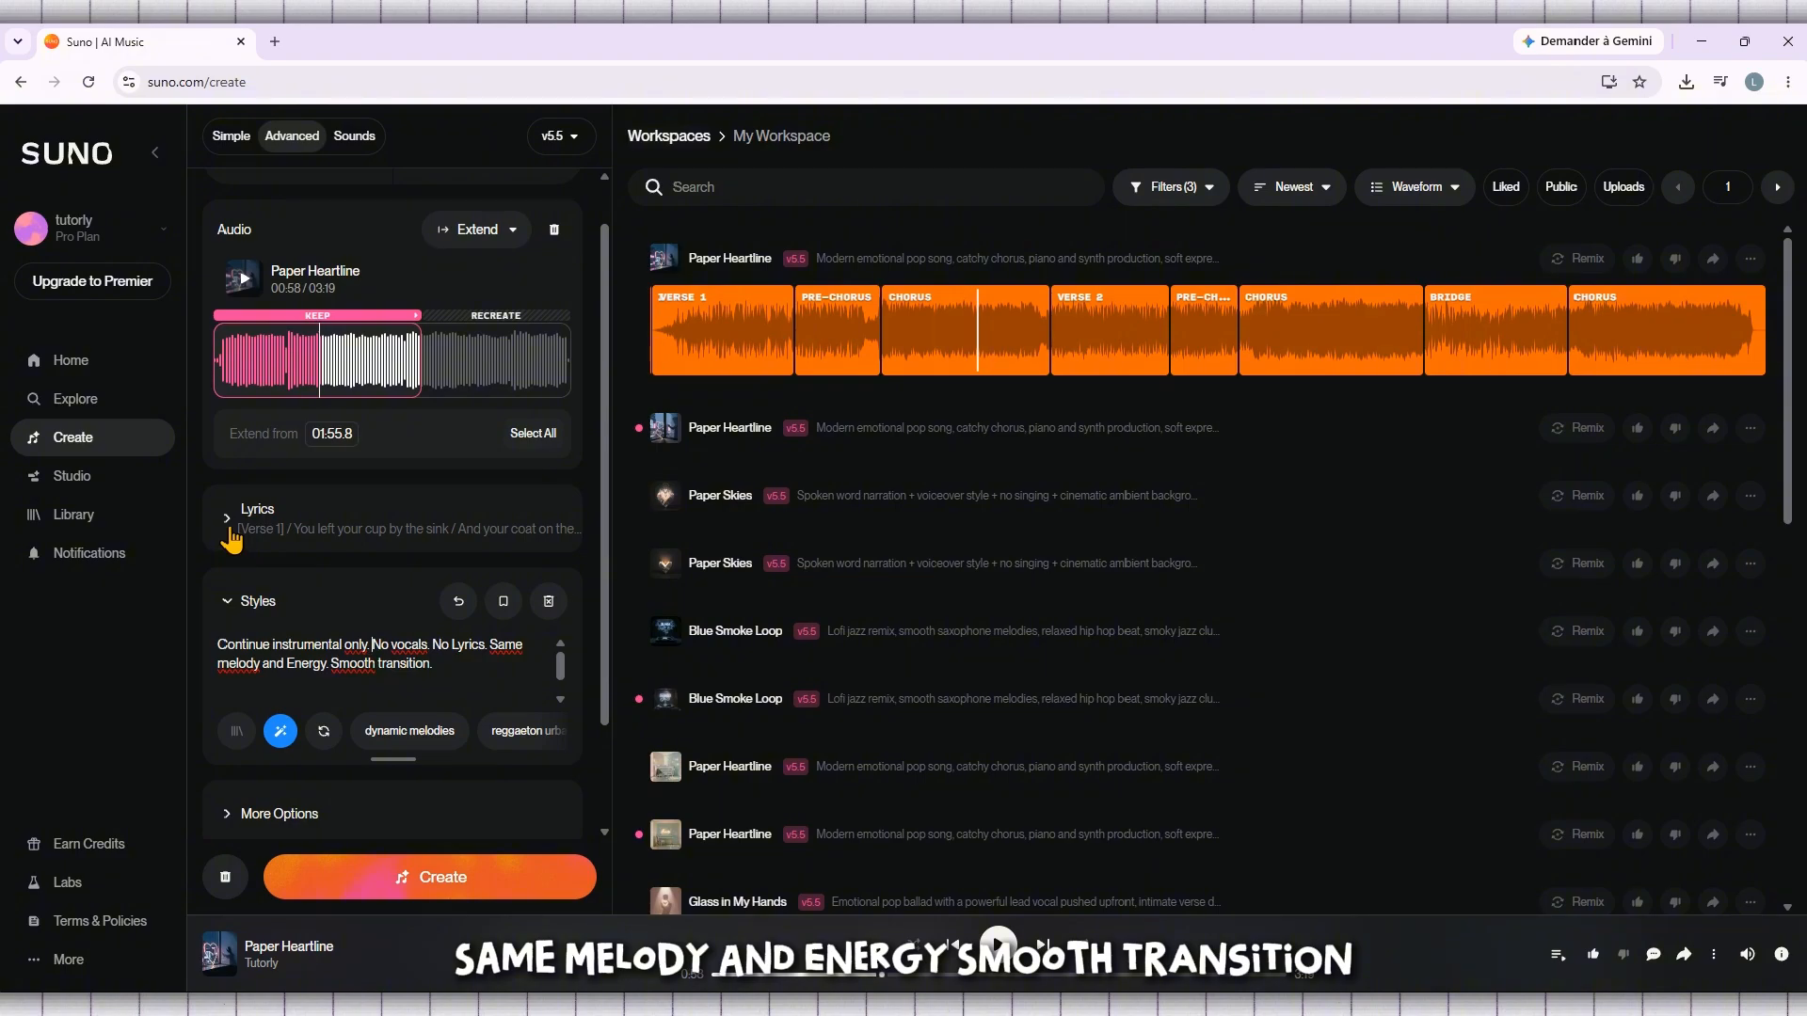
Clear the song's existing lyrics and set the extension start point to about 01:31.0 on the waveform.
{"action": "left_click", "coordinate": [231, 536]}
{"action": "left_click", "coordinate": [552, 518]}
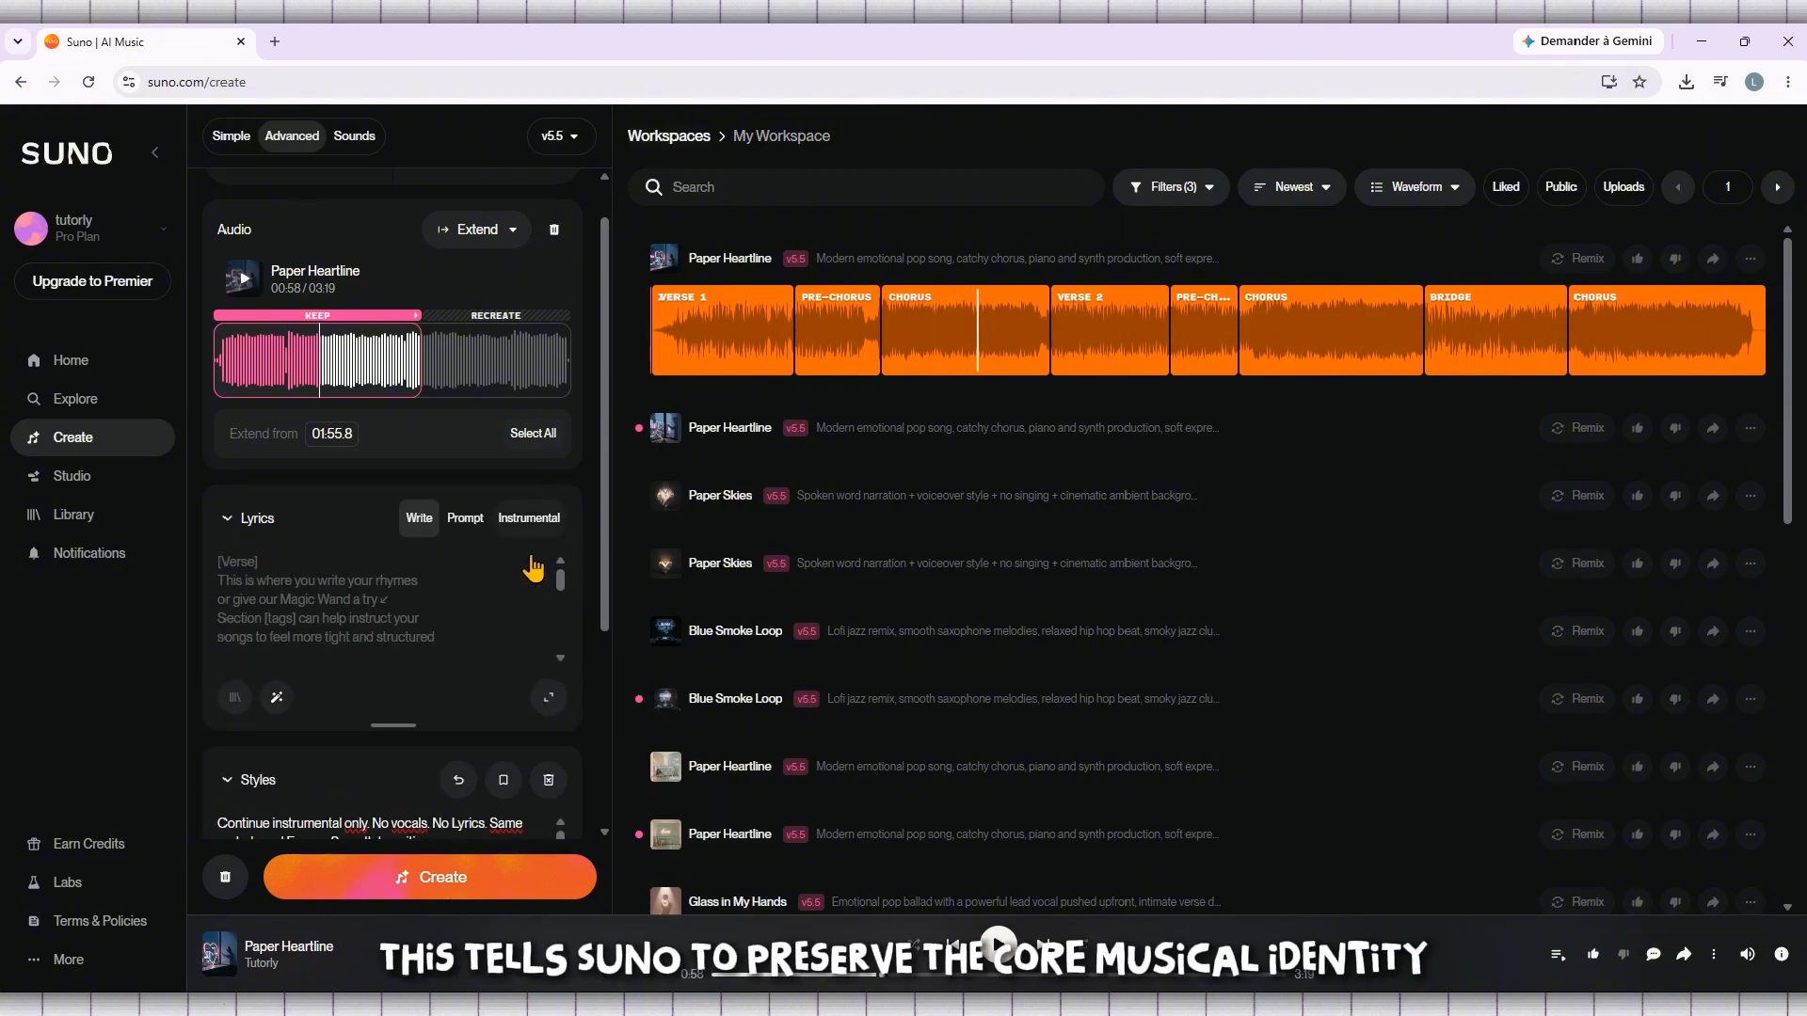
{"action": "scroll", "coordinate": [371, 631], "scroll_direction": "down", "scroll_amount": 3}
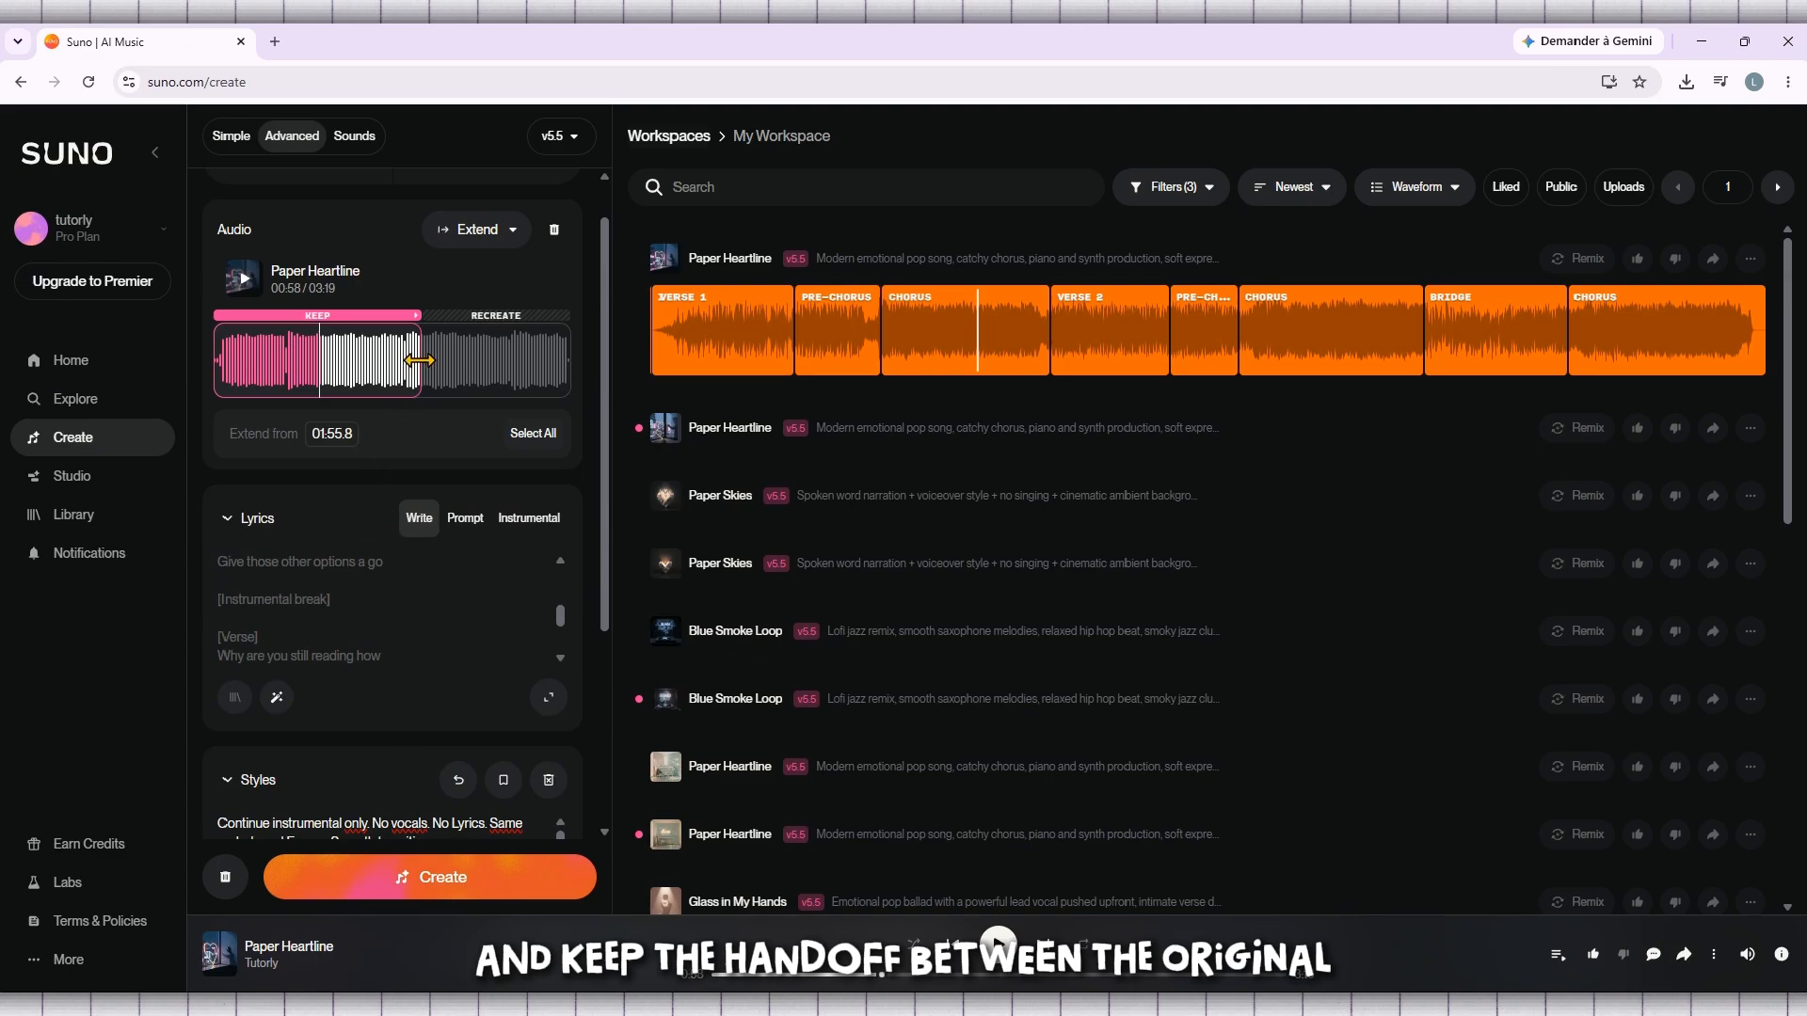
{"action": "left_click_drag", "start_coordinate": [420, 360], "coordinate": [375, 373]}
{"action": "scroll", "coordinate": [408, 614], "scroll_direction": "down", "scroll_amount": 8}
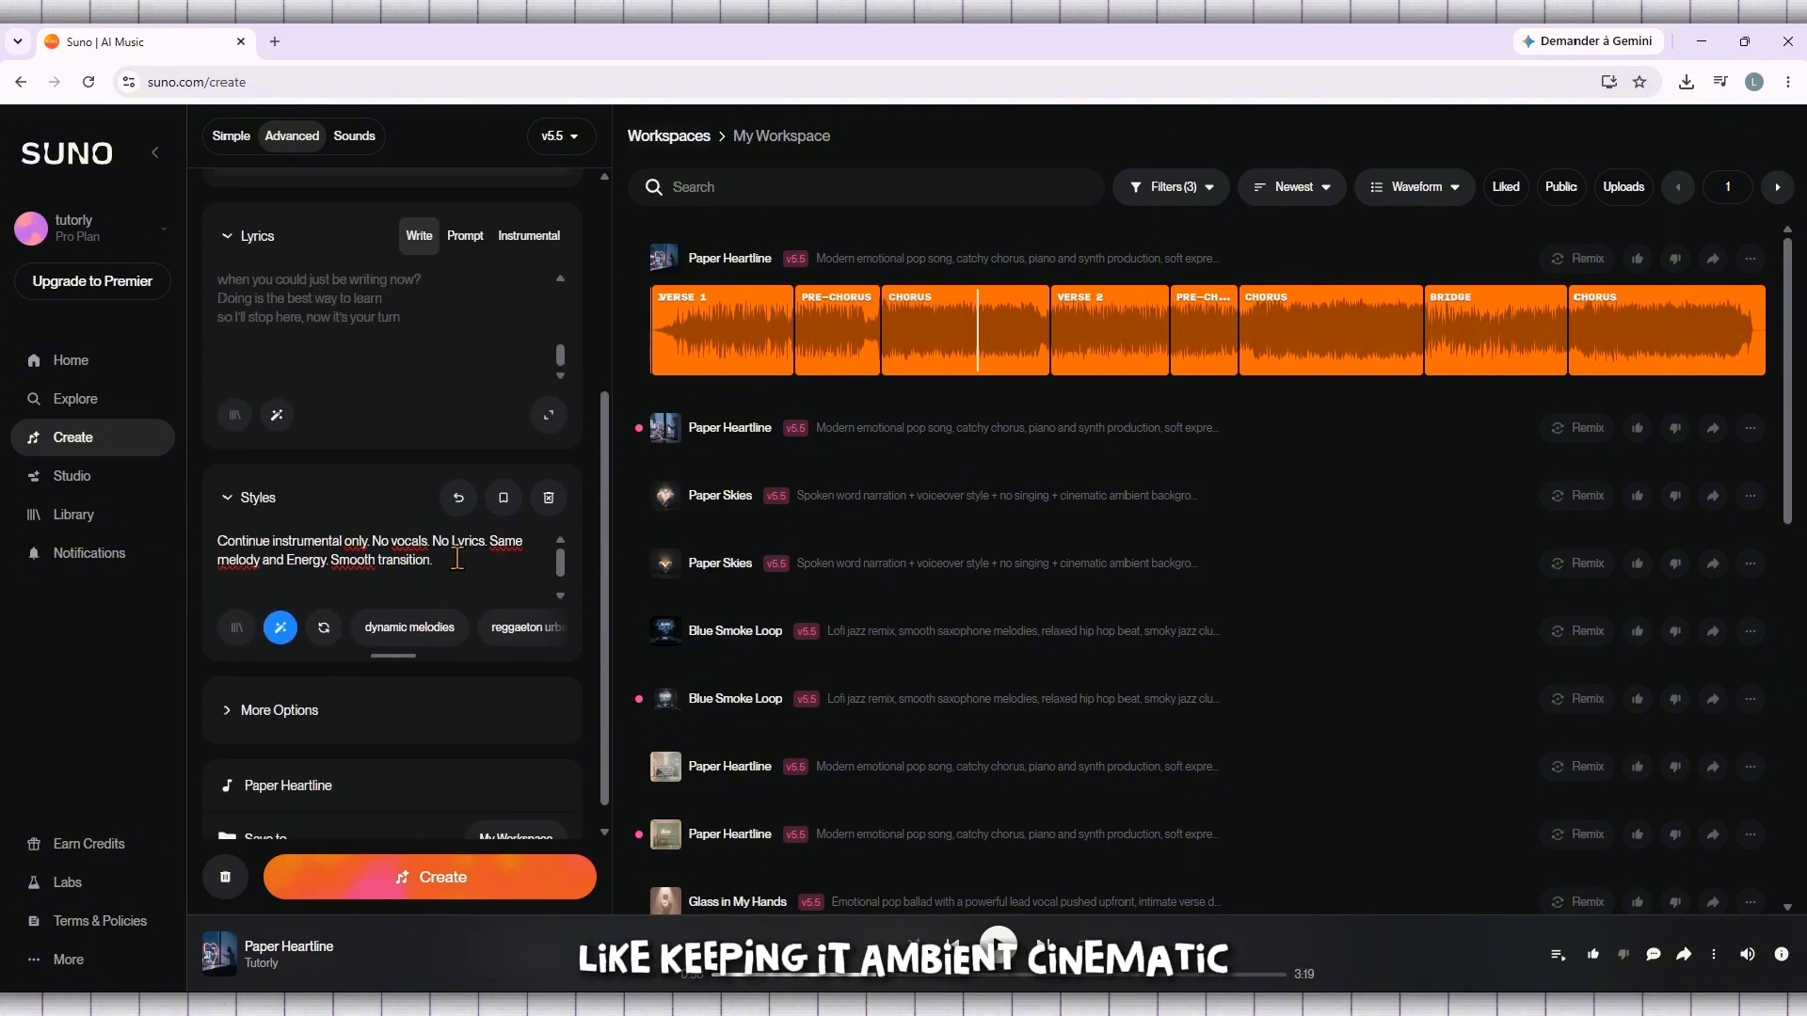
Collapse the Lyrics section and enlarge the Styles text box so the whole prompt has more room.
{"action": "left_click_drag", "start_coordinate": [456, 559], "coordinate": [193, 508]}
{"action": "left_click", "coordinate": [485, 559]}
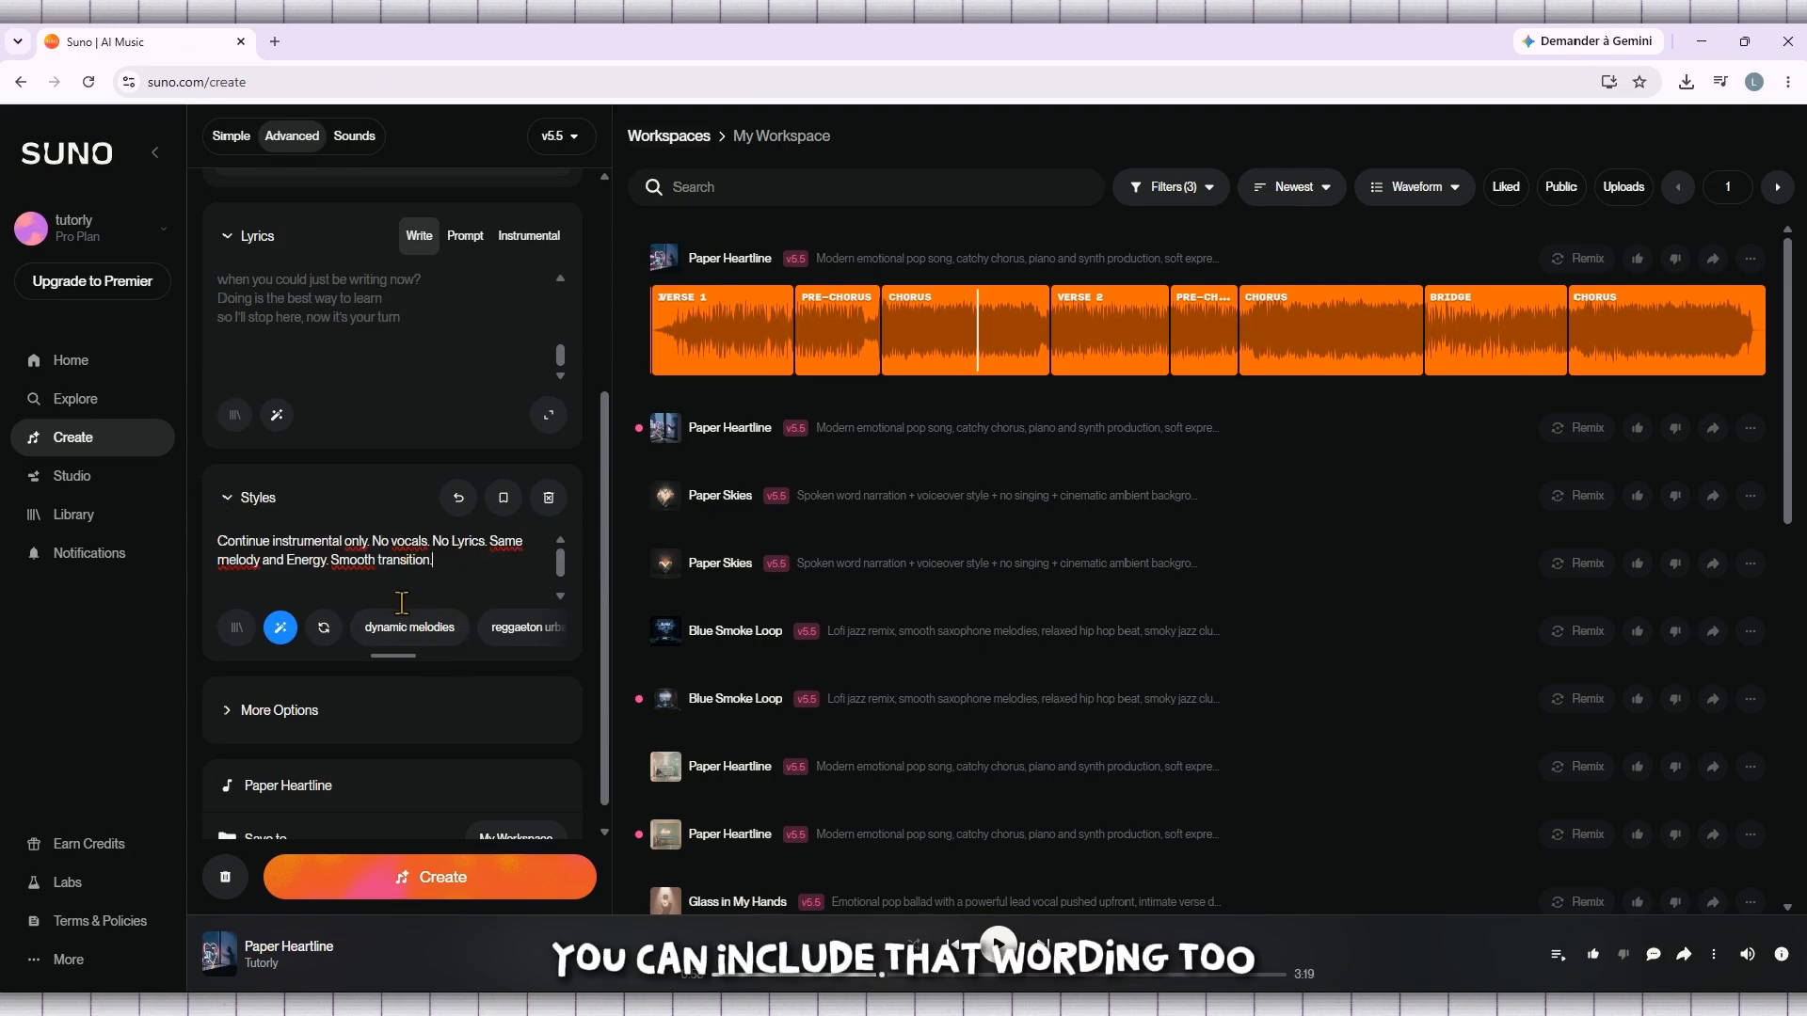
{"action": "left_click", "coordinate": [236, 241]}
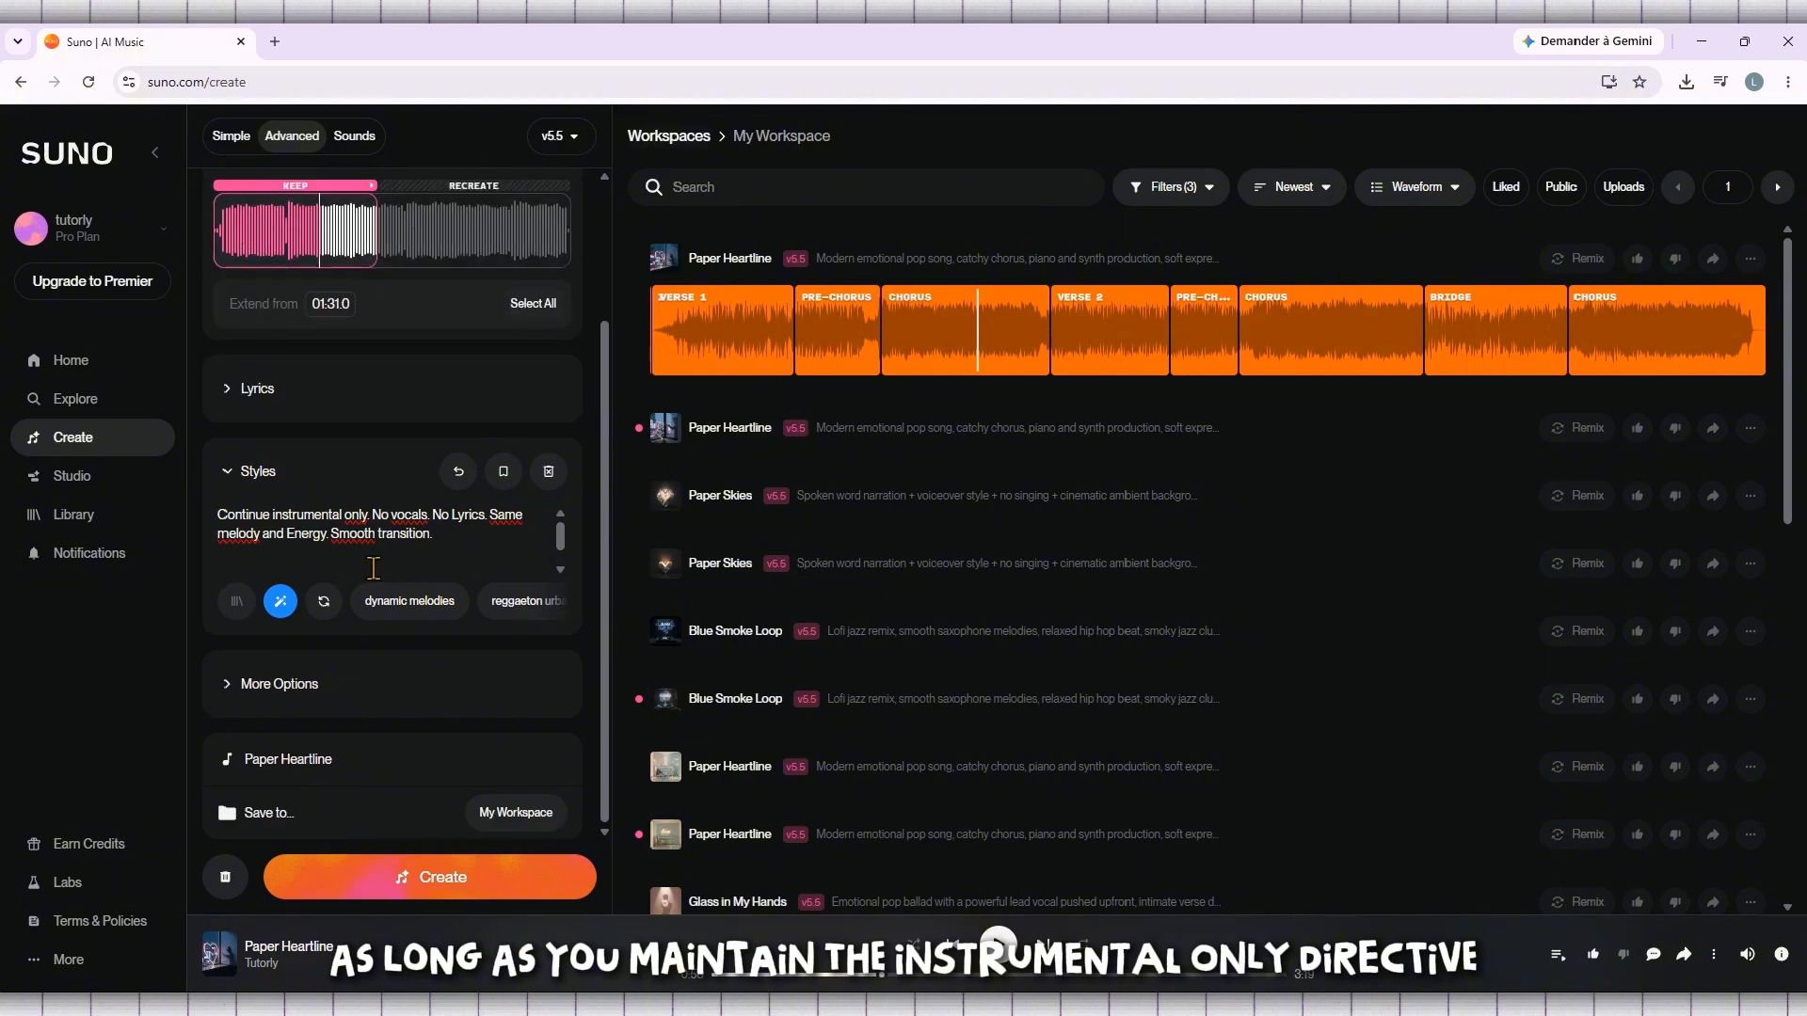
{"action": "left_click_drag", "start_coordinate": [384, 634], "coordinate": [388, 688]}
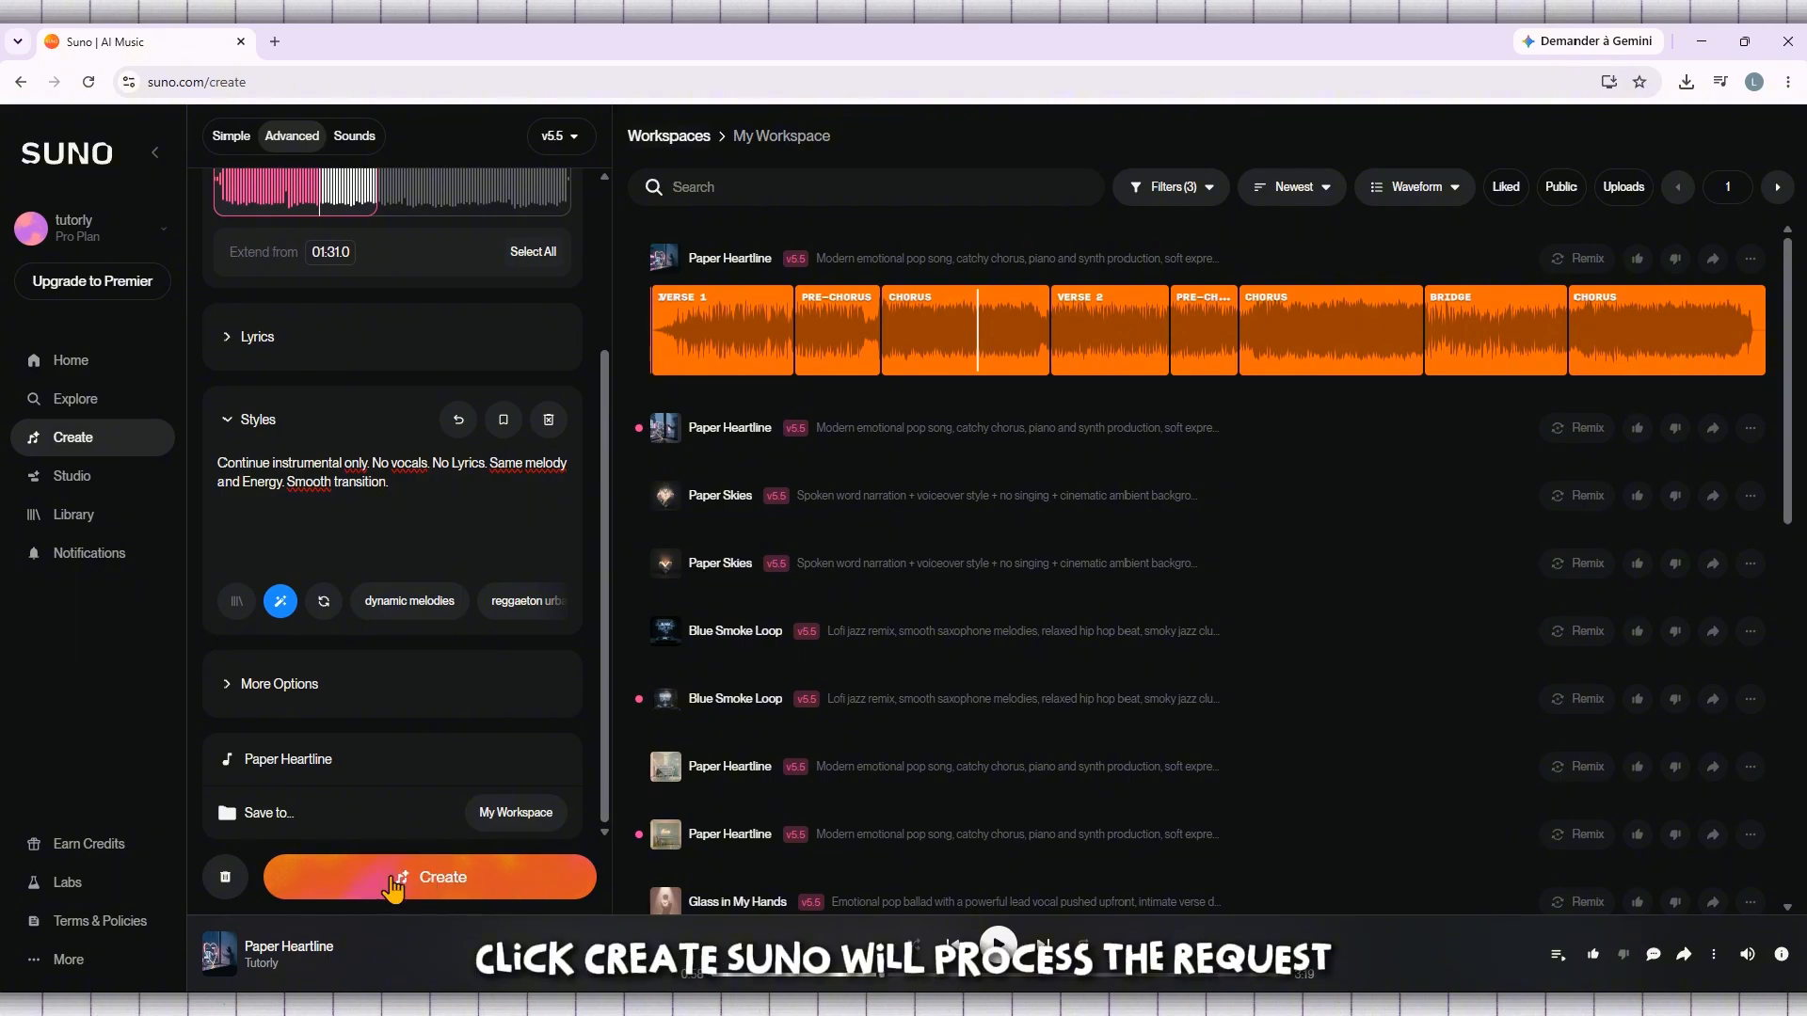
Generate the instrumental extension of Paper Heartline and play the first resulting Extend version.
{"action": "left_click", "coordinate": [459, 883]}
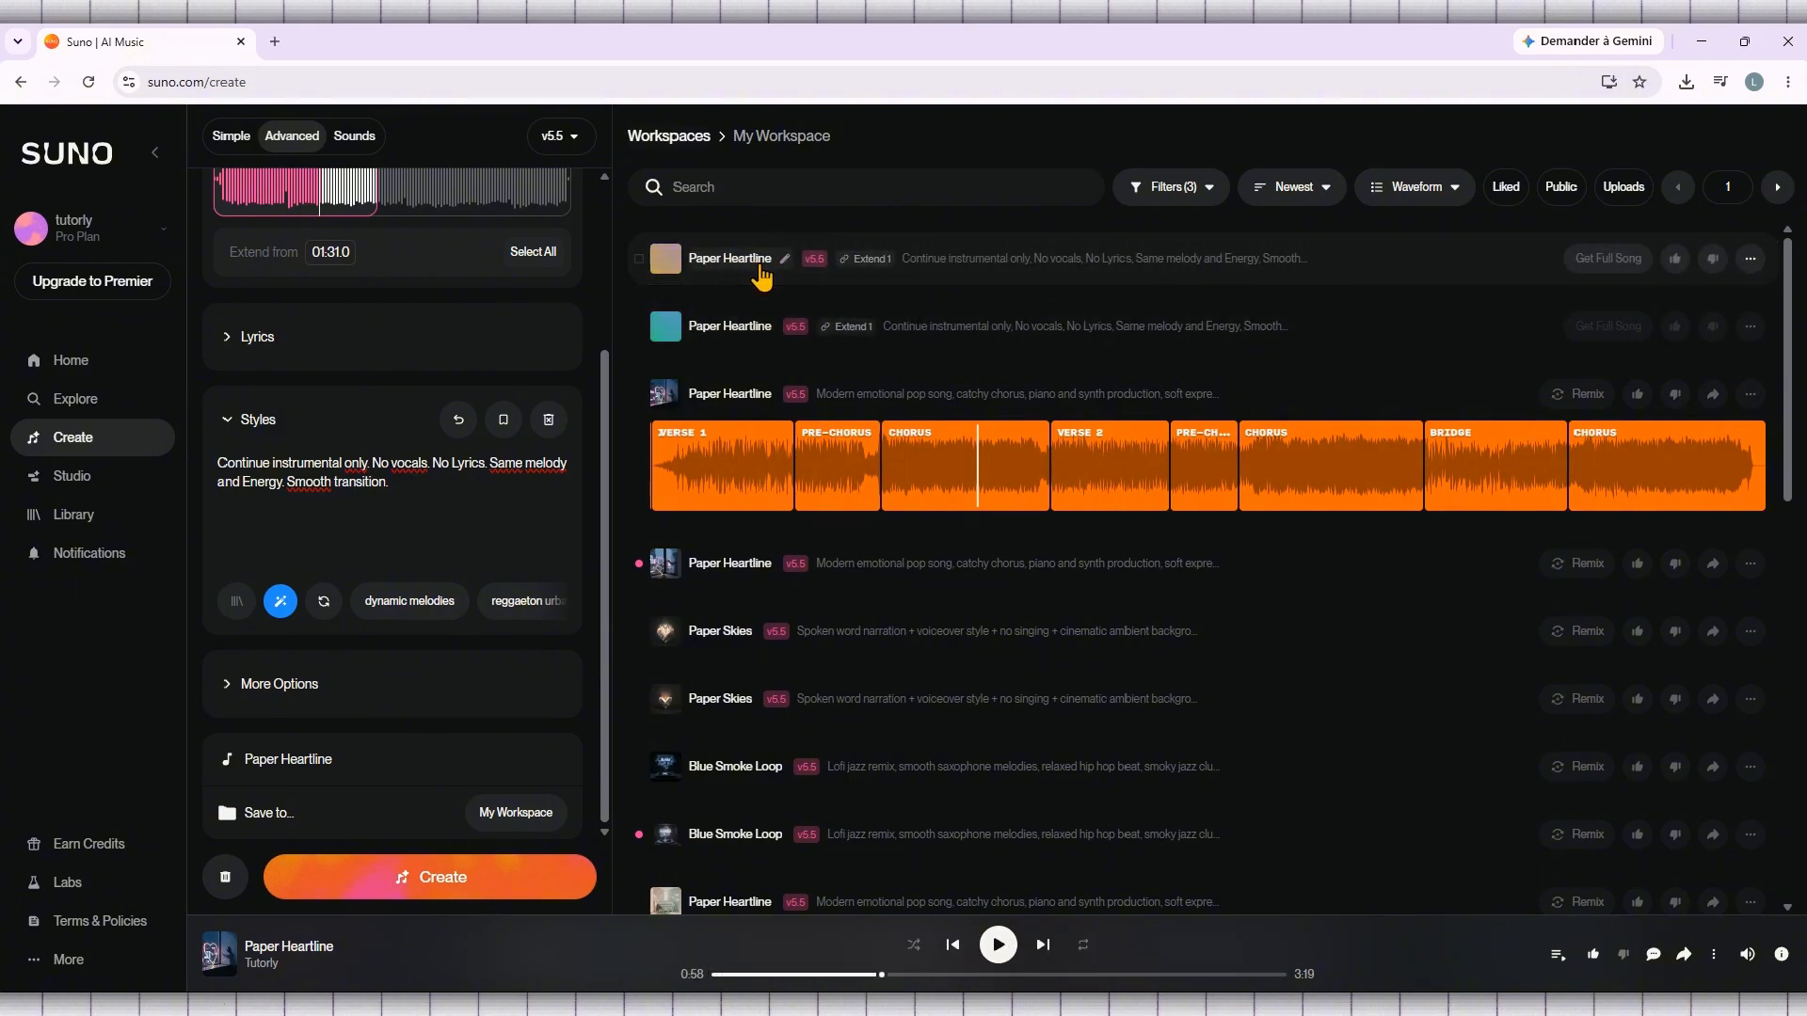
{"action": "scroll", "coordinate": [510, 536], "scroll_direction": "up", "scroll_amount": 3}
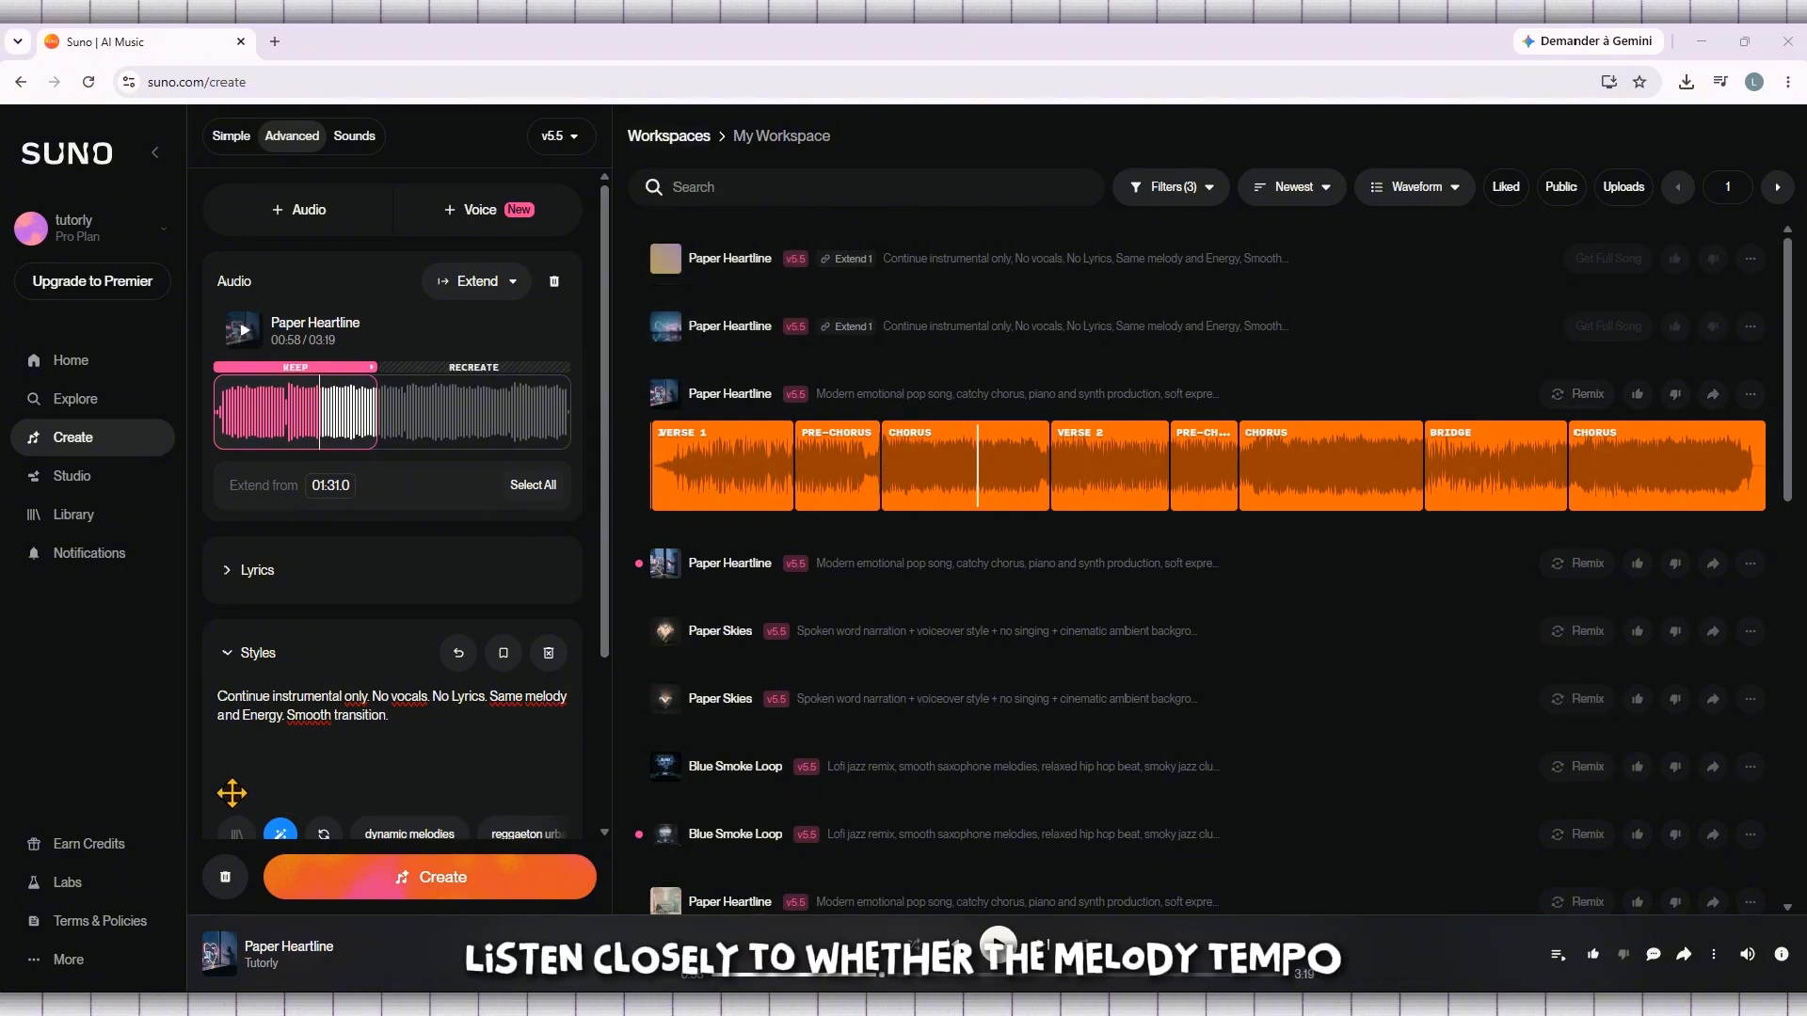
{"action": "scroll", "coordinate": [477, 556], "scroll_direction": "down", "scroll_amount": 3}
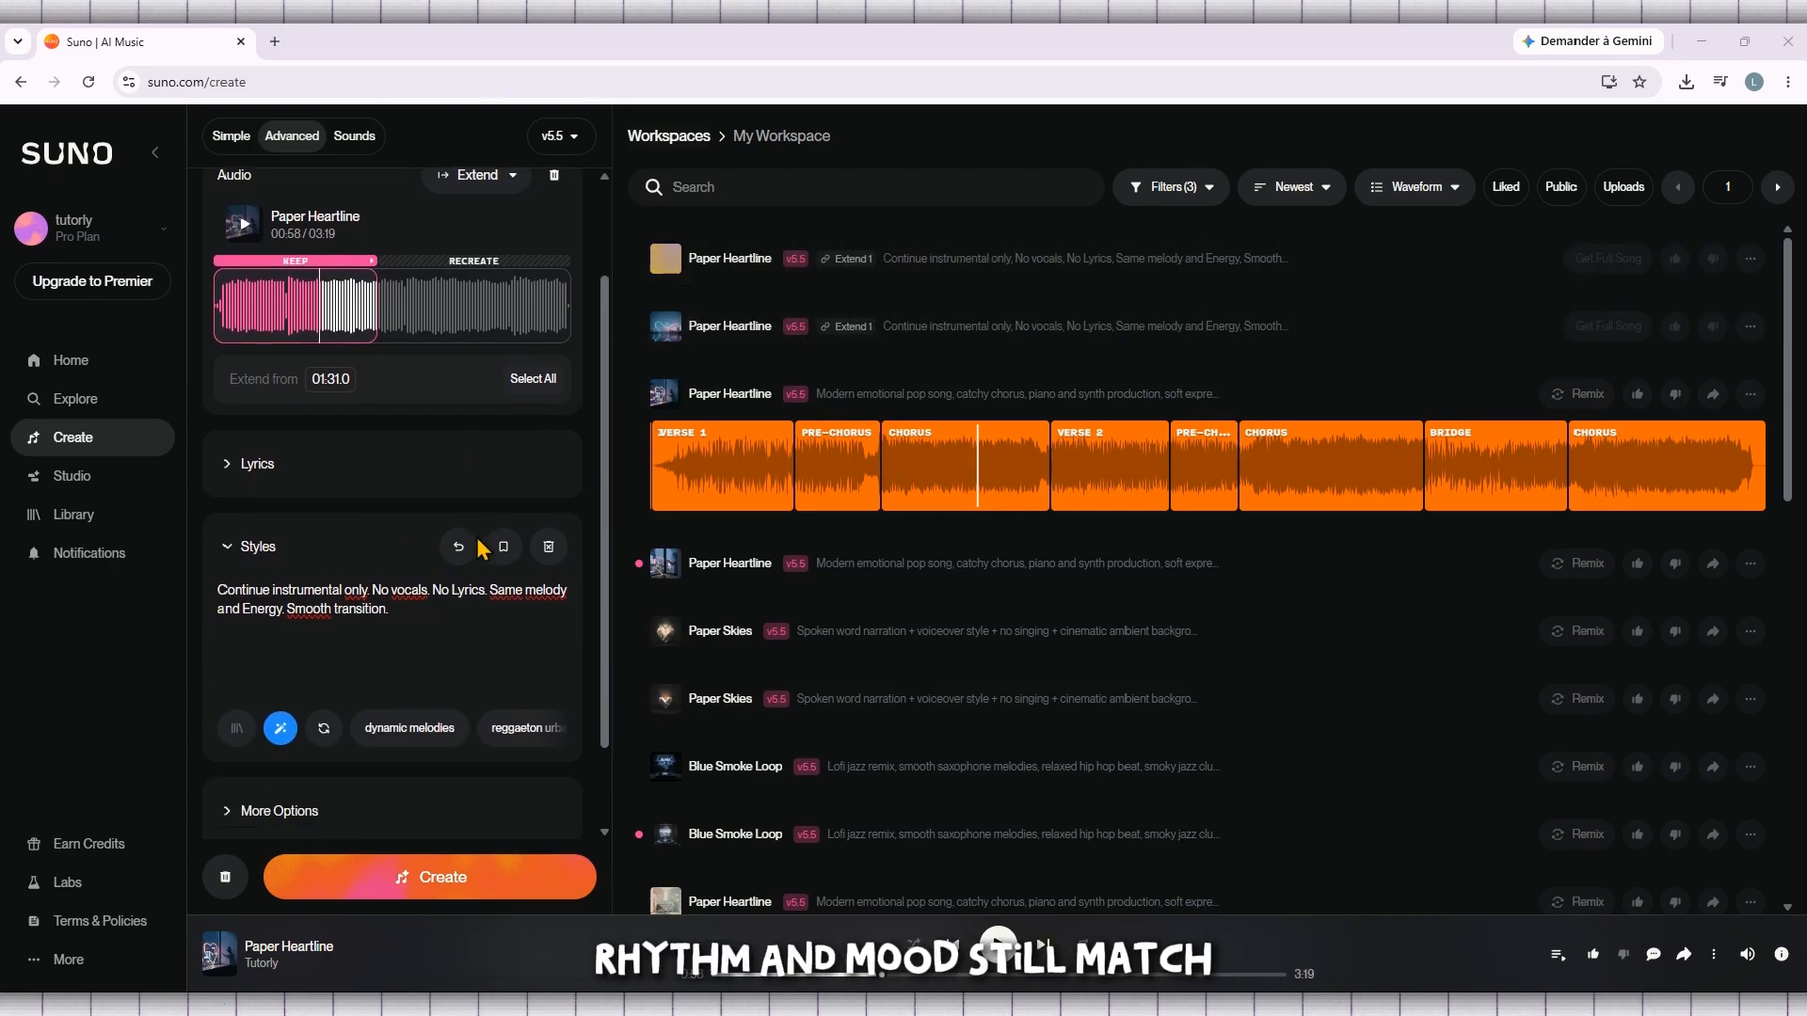
{"action": "scroll", "coordinate": [478, 541], "scroll_direction": "up", "scroll_amount": 3}
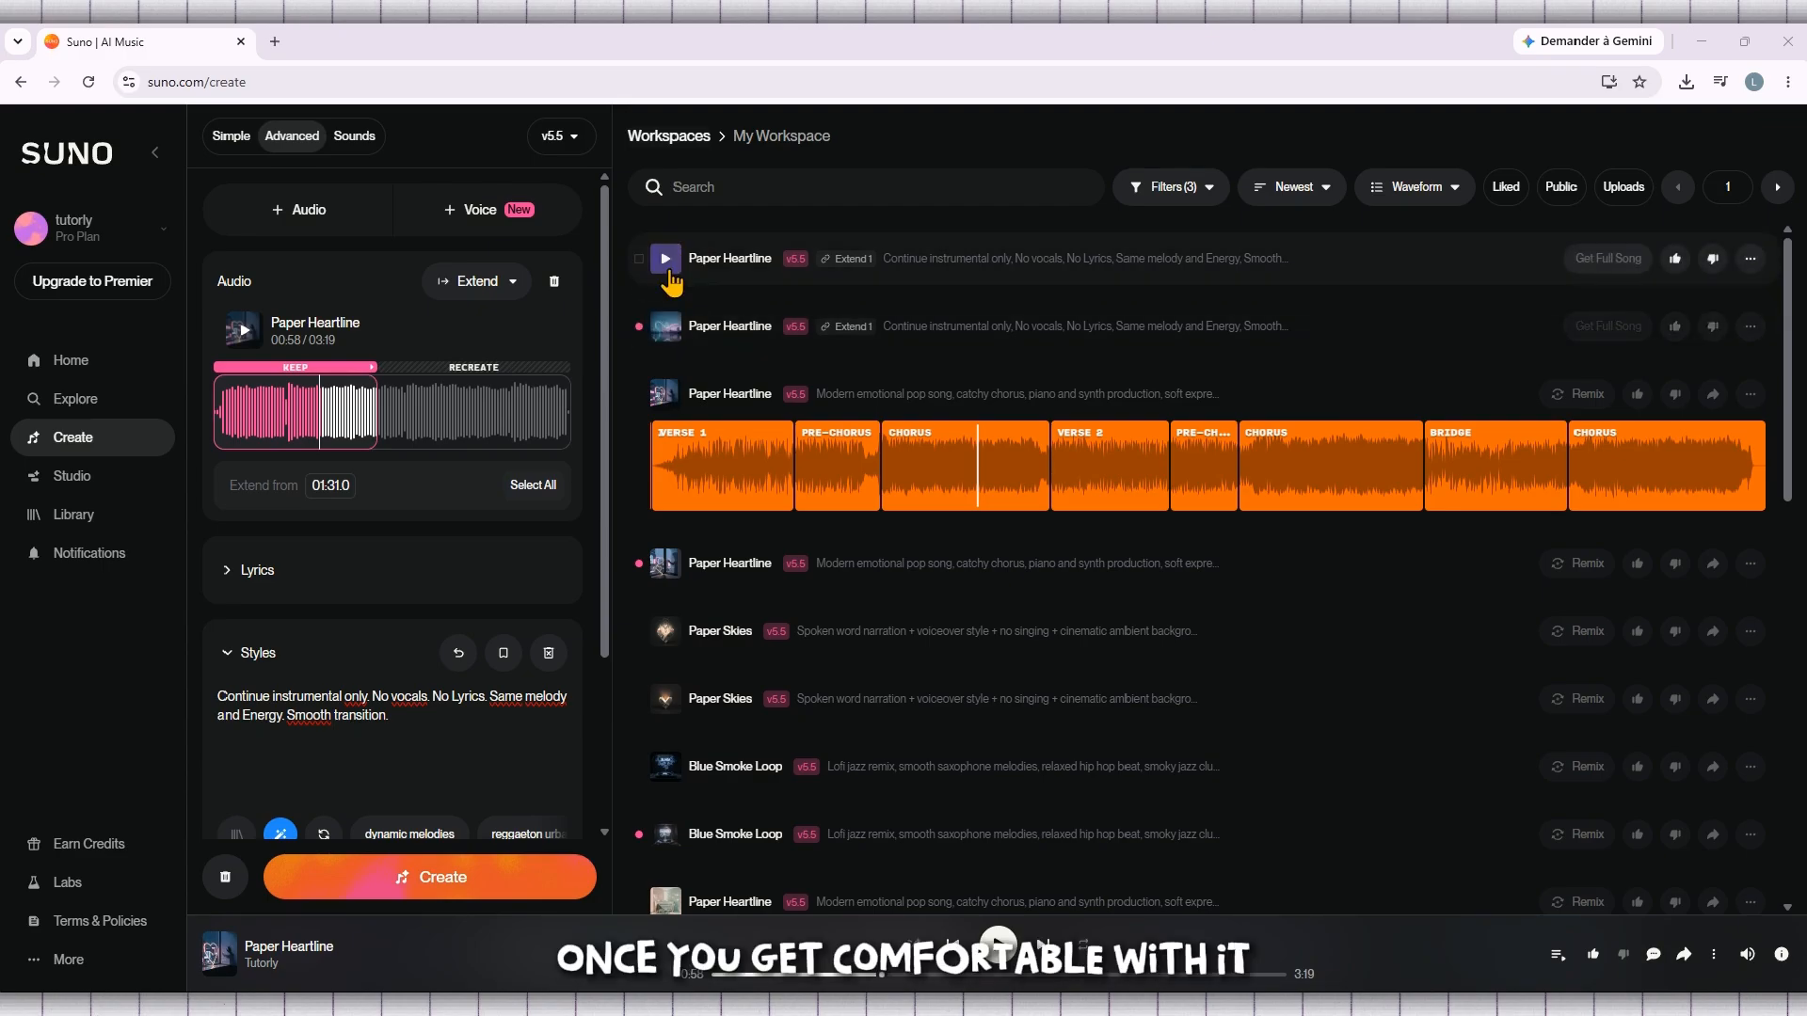
{"action": "scroll", "coordinate": [861, 458], "scroll_direction": "down", "scroll_amount": 2}
{"action": "scroll", "coordinate": [860, 459], "scroll_direction": "up", "scroll_amount": 2}
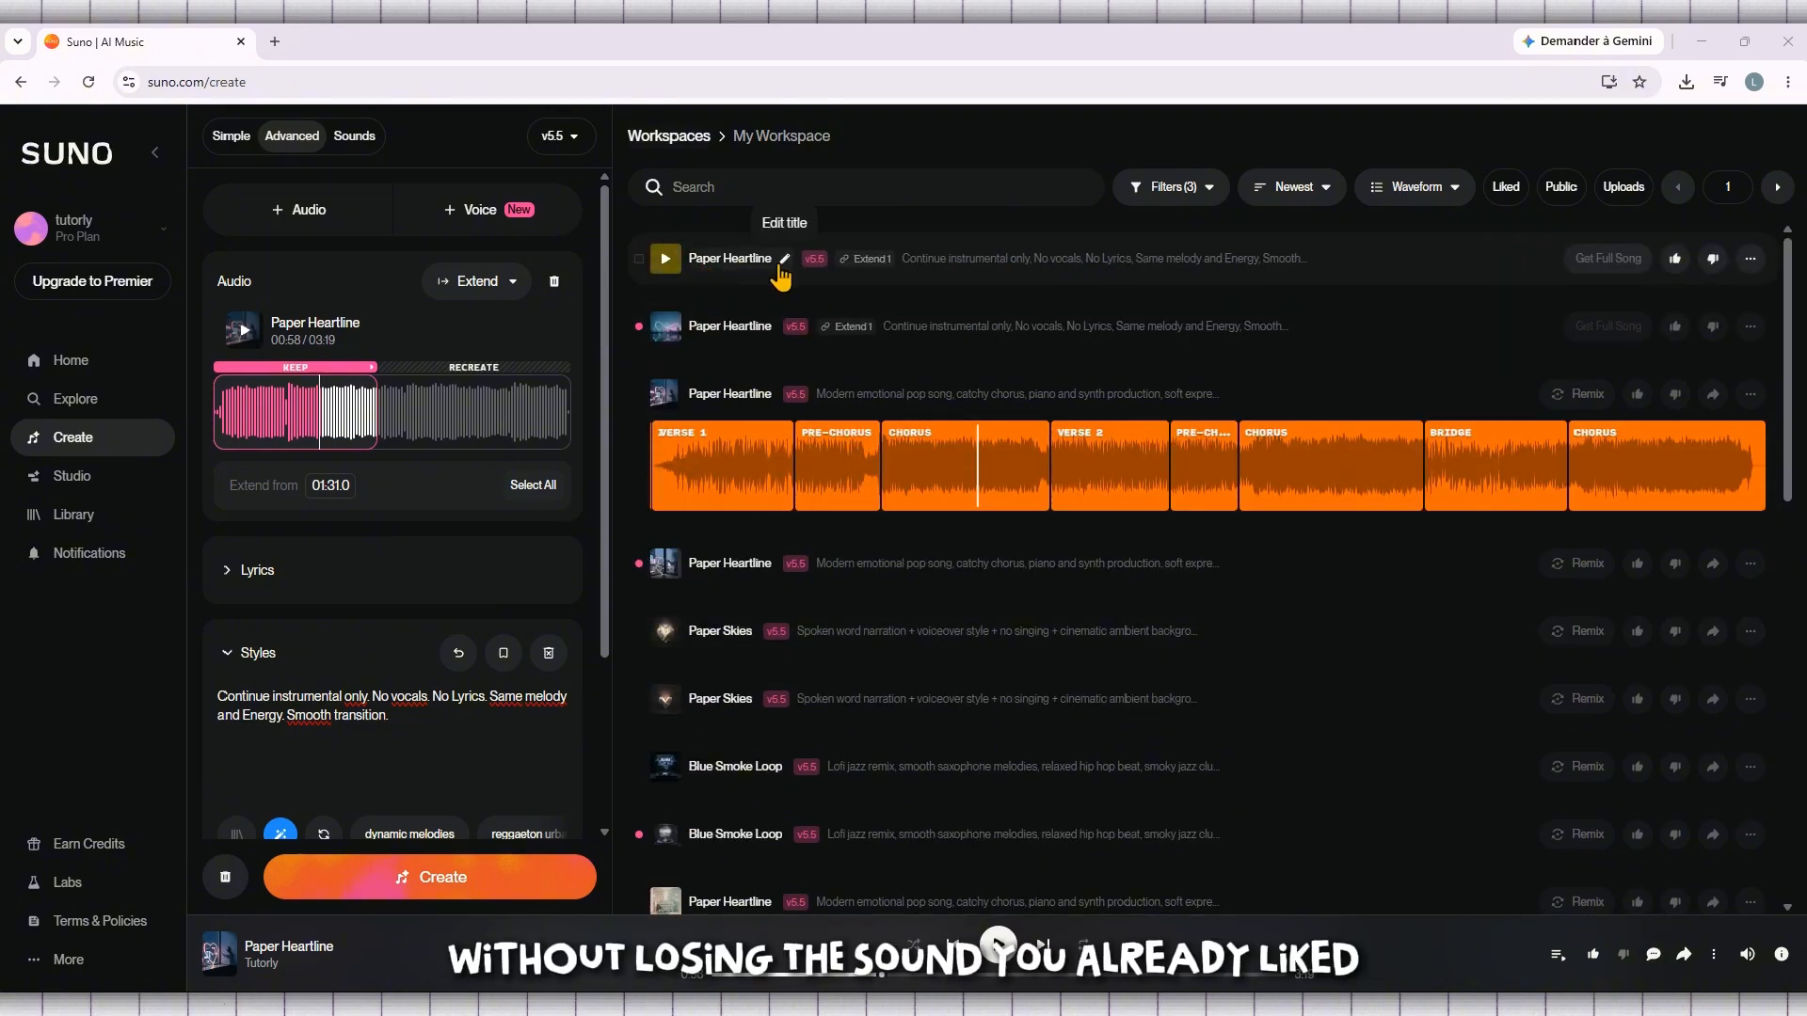
{"action": "left_click", "coordinate": [664, 260]}
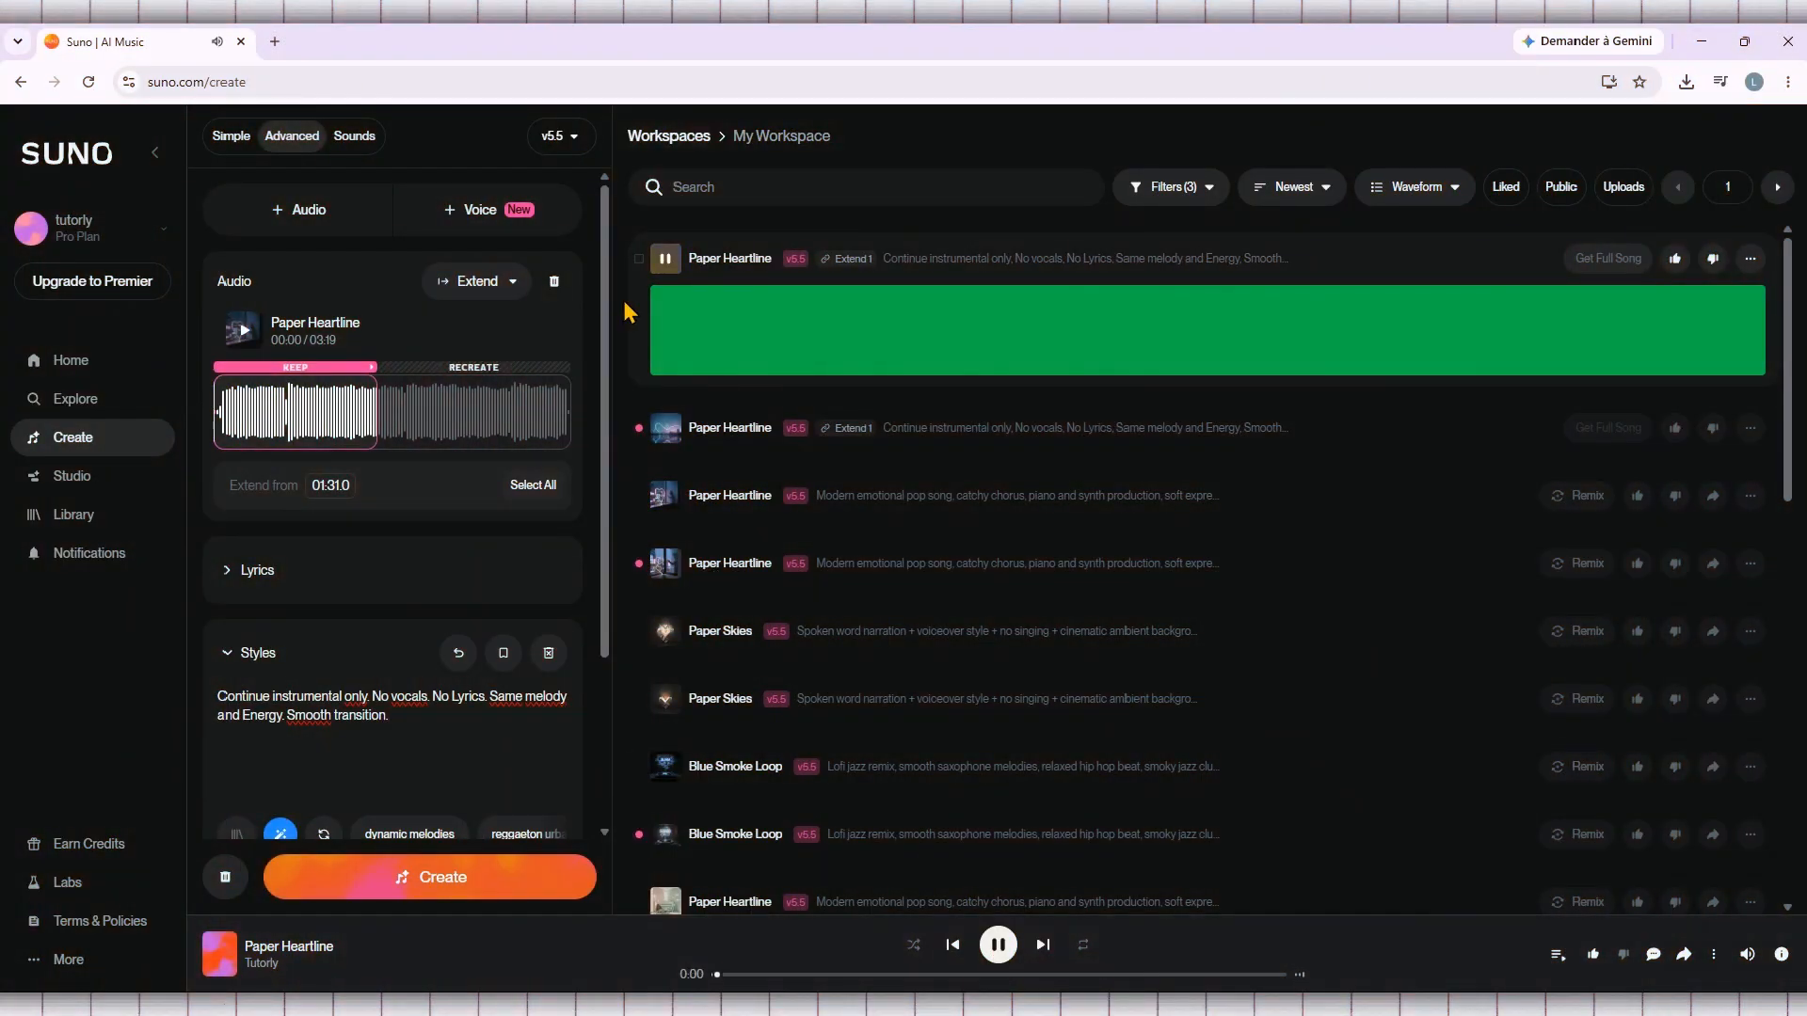